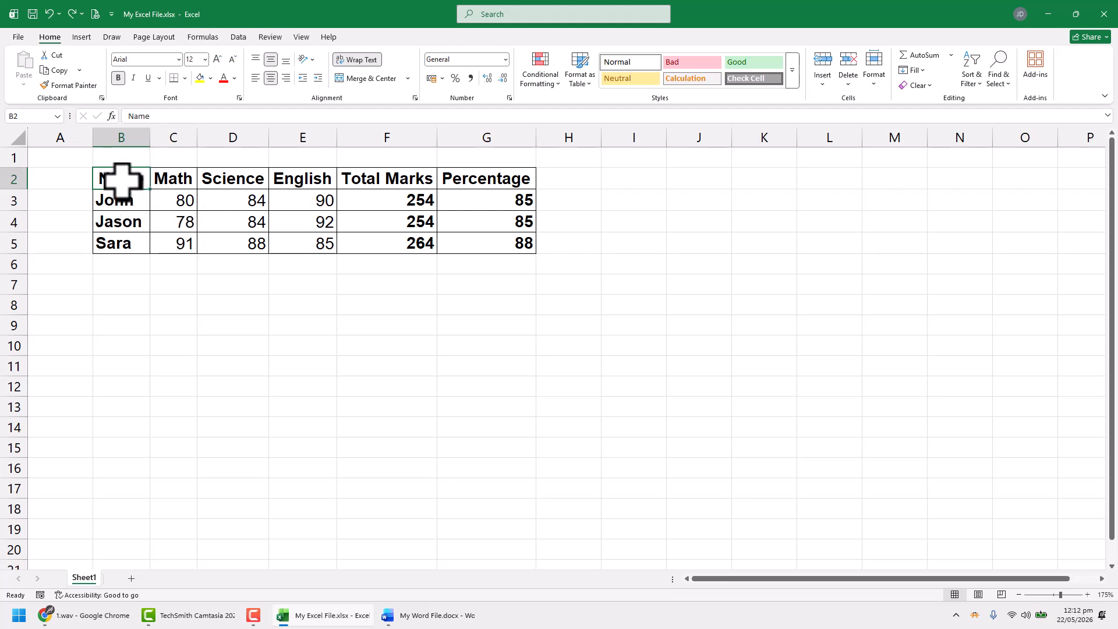
Step: Copy the marks table in B2:G5 and paste it into My Word File.docx between the first paragraph and the Introduction heading
left_click_drag(112, 180, 490, 238)
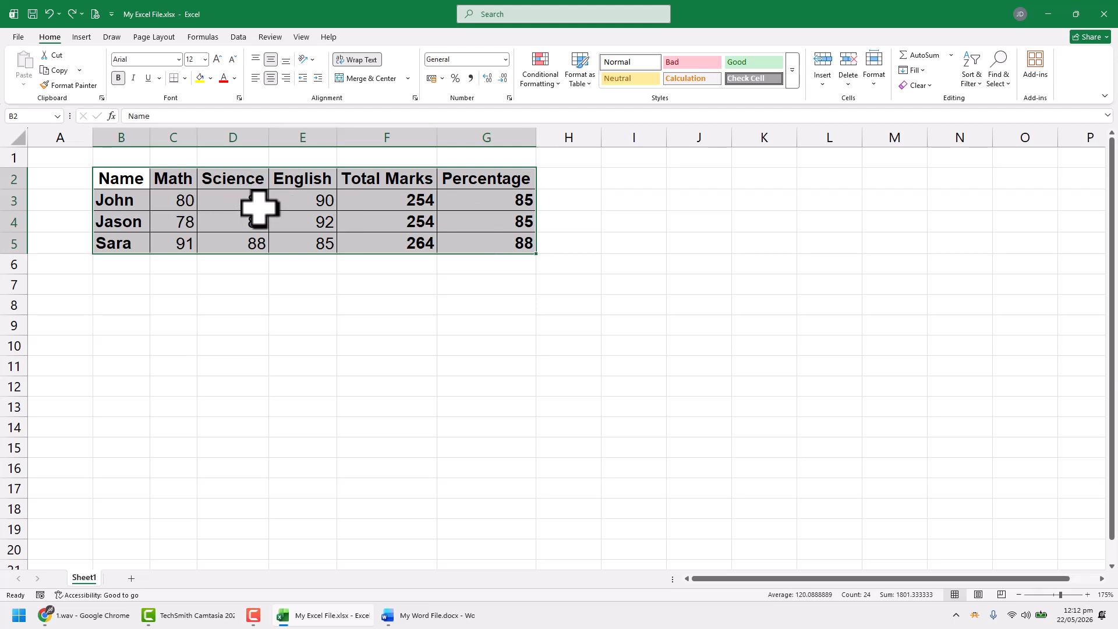
key("ctrl+c")
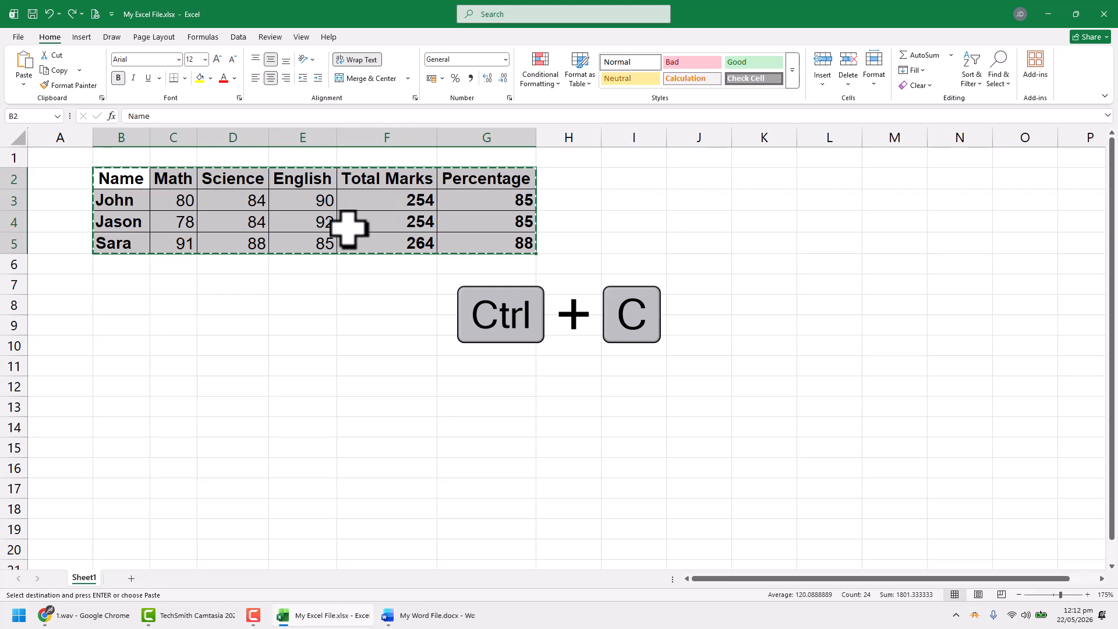
left_click(438, 616)
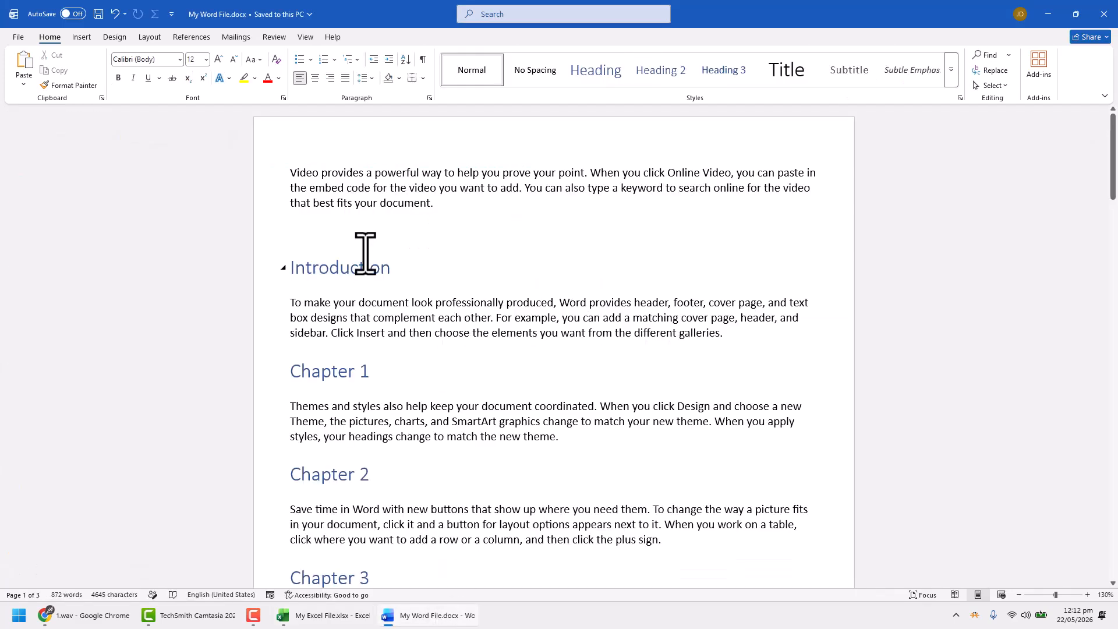
key("Return")
key("Return")
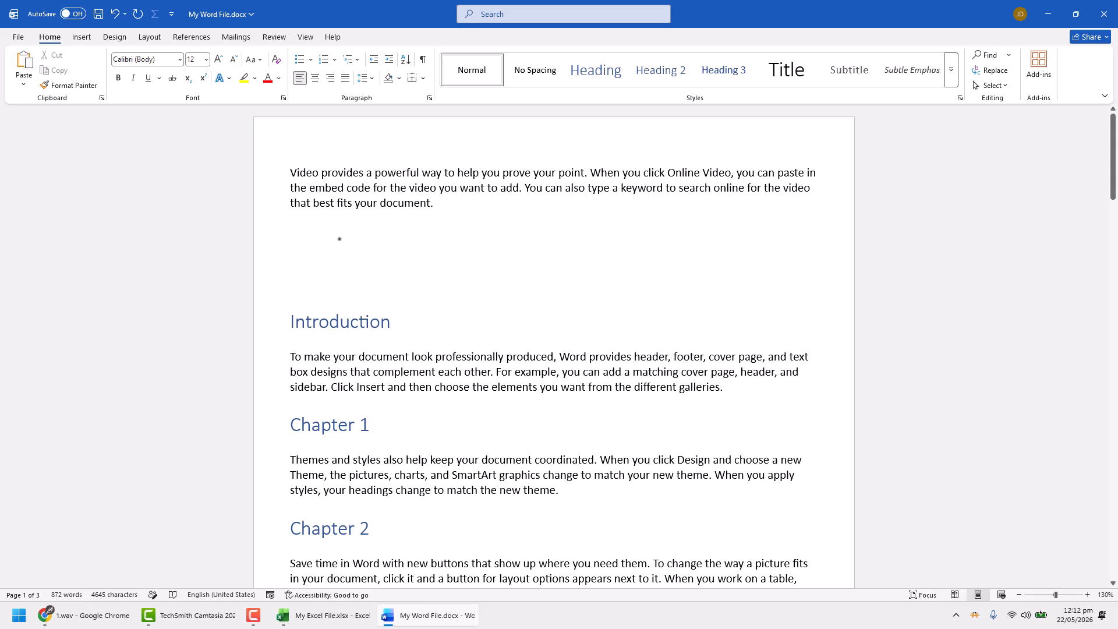
key("ctrl+v")
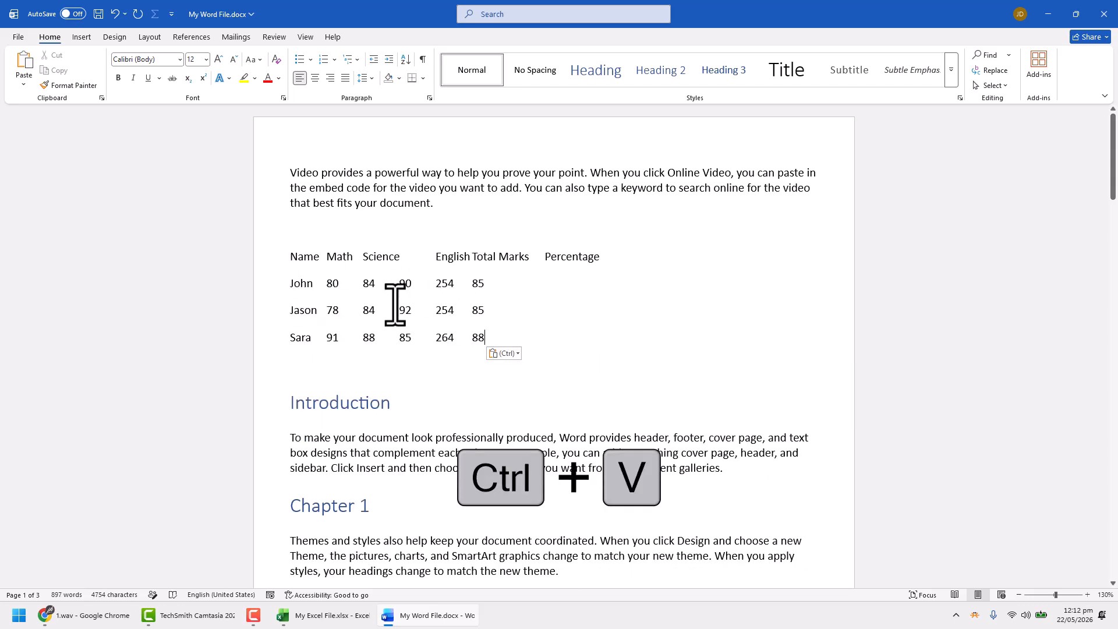
Step: Set the pasted table's paste option to Link & Keep Source Formatting
left_click(496, 354)
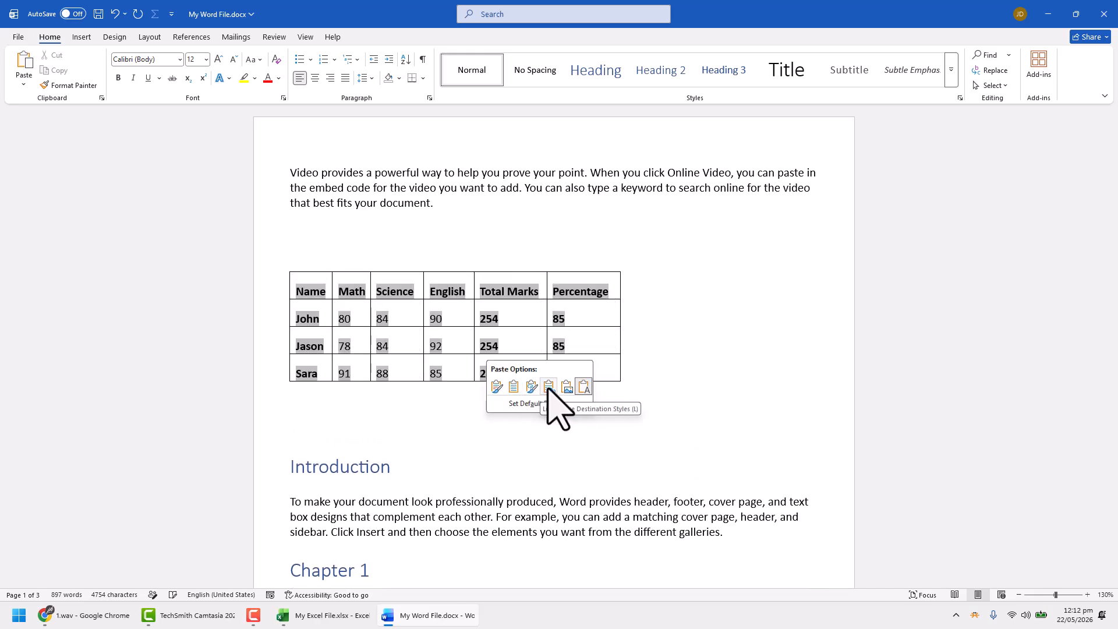
left_click(322, 616)
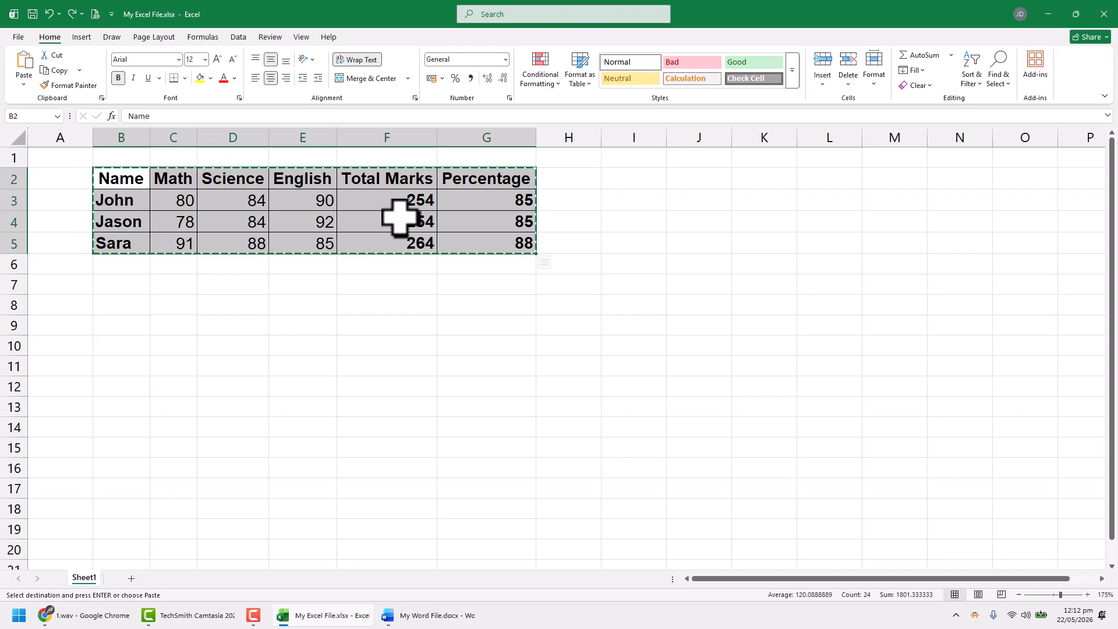
left_click(404, 612)
left_click(498, 352)
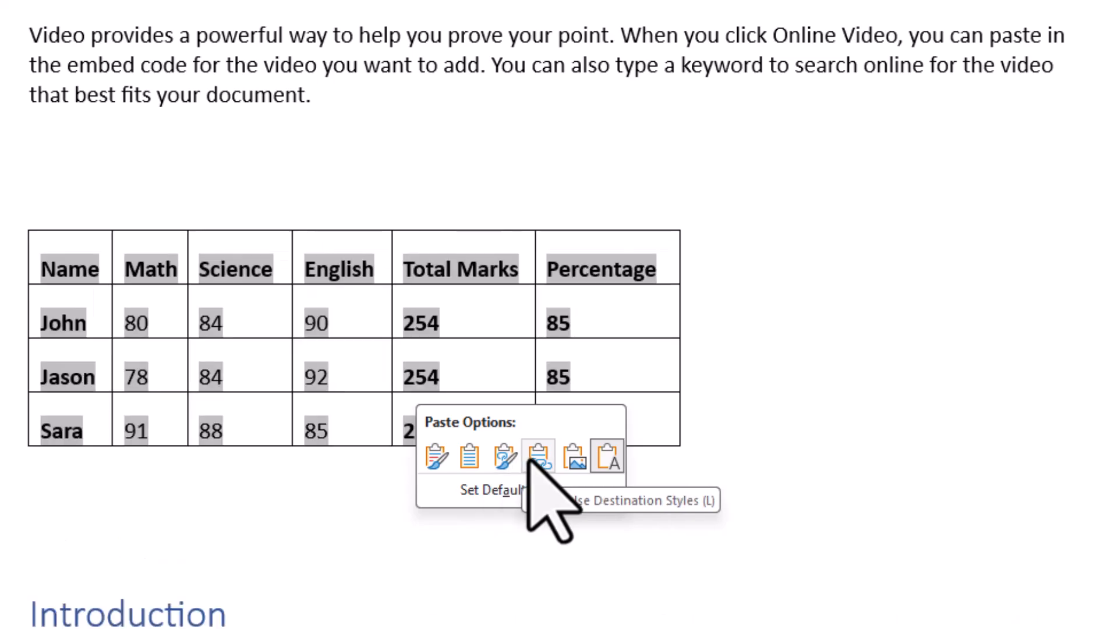
left_click(505, 459)
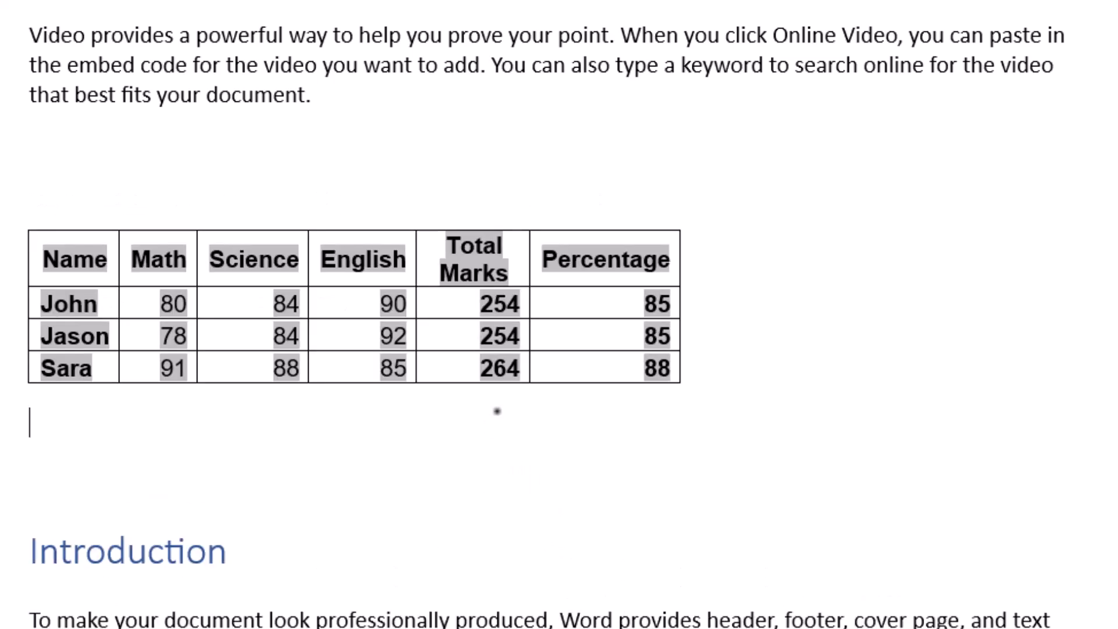
left_click(238, 151)
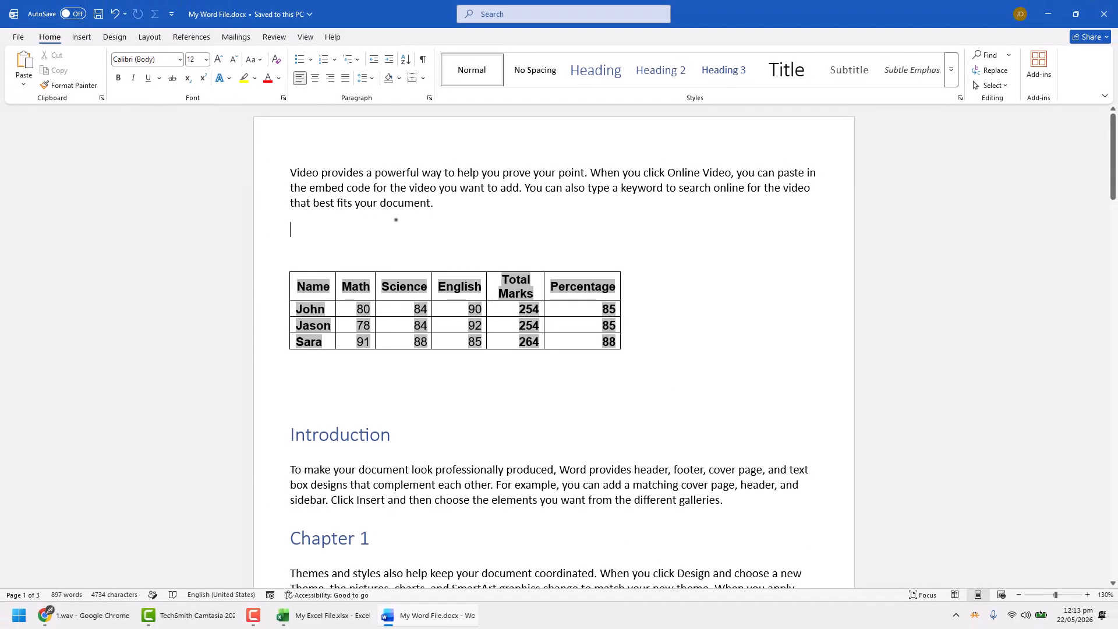
Step: Close the Word document and Word, and fill cell C3 in My Excel File.xlsx with yellow
key("ctrl+w")
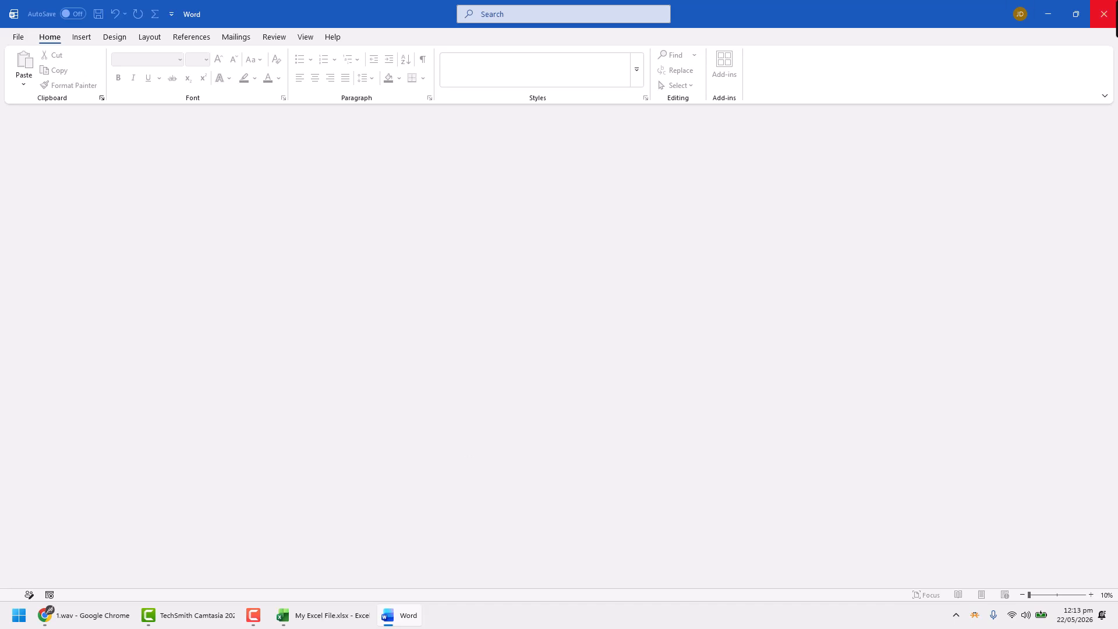
left_click(1104, 14)
left_click(183, 200)
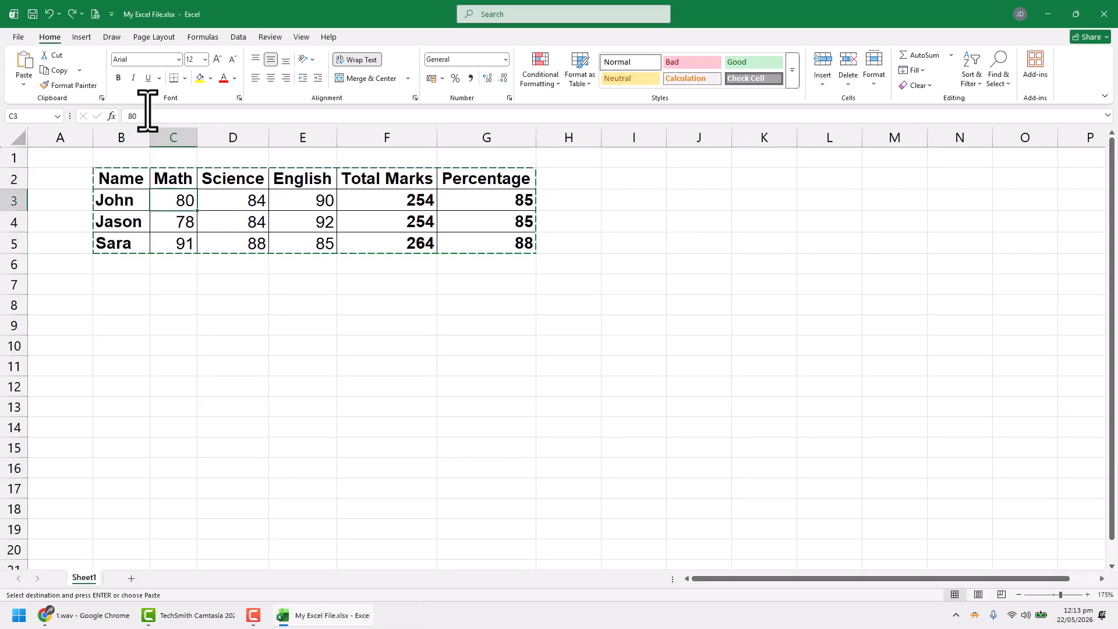
left_click(201, 77)
Step: Reopen My Word File.docx from the desktop, update it with the linked data, and compare its table with the workbook
key("super+d")
double_click(406, 135)
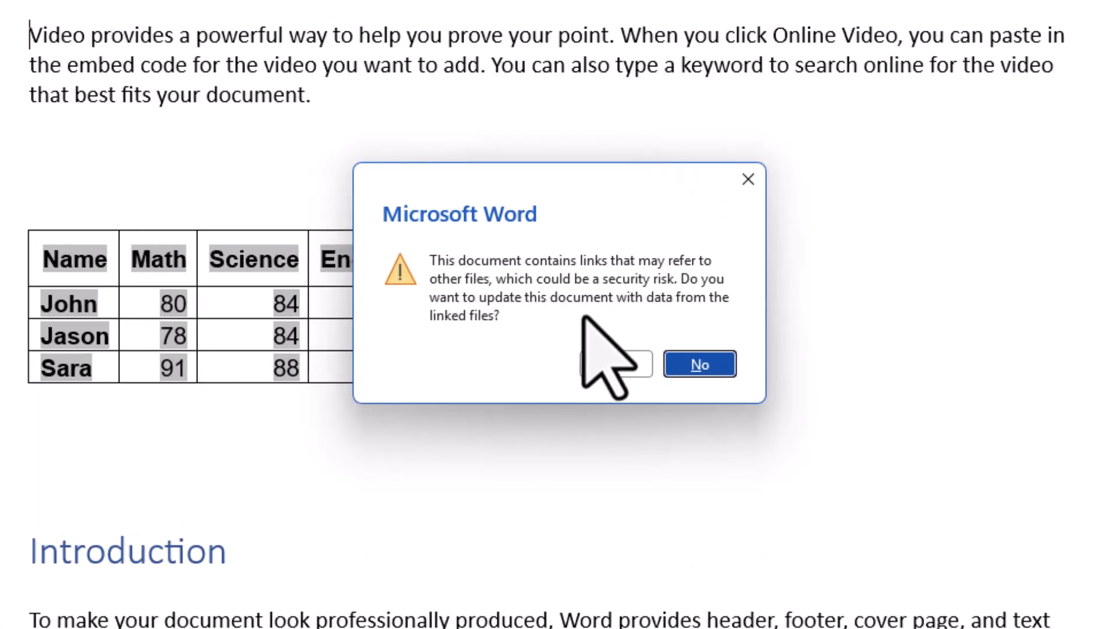
left_click(616, 367)
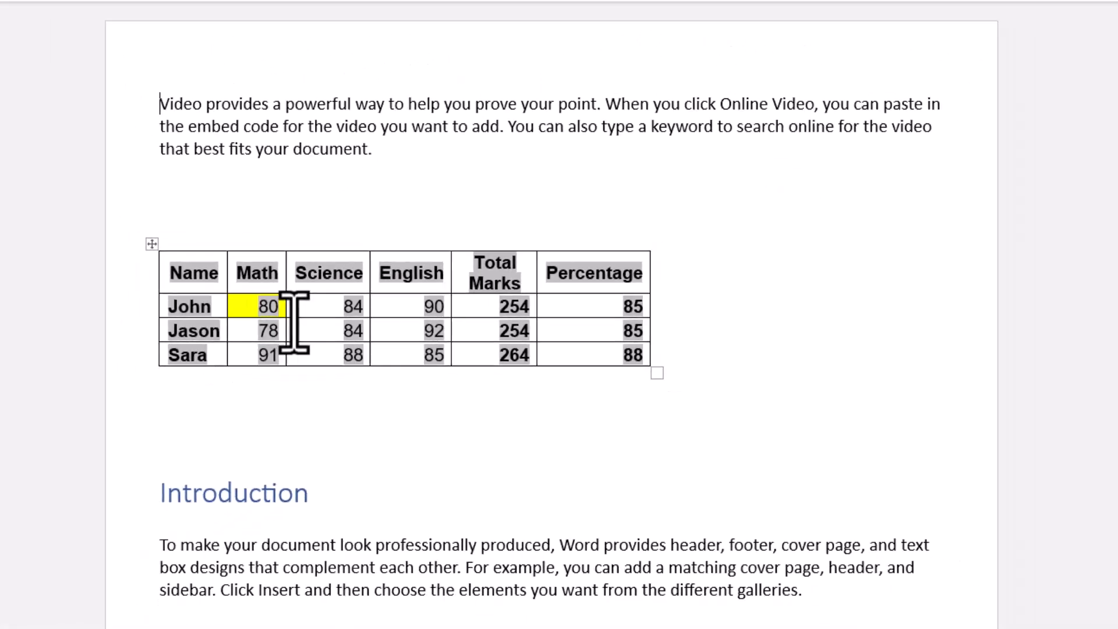
left_click(312, 615)
left_click(429, 615)
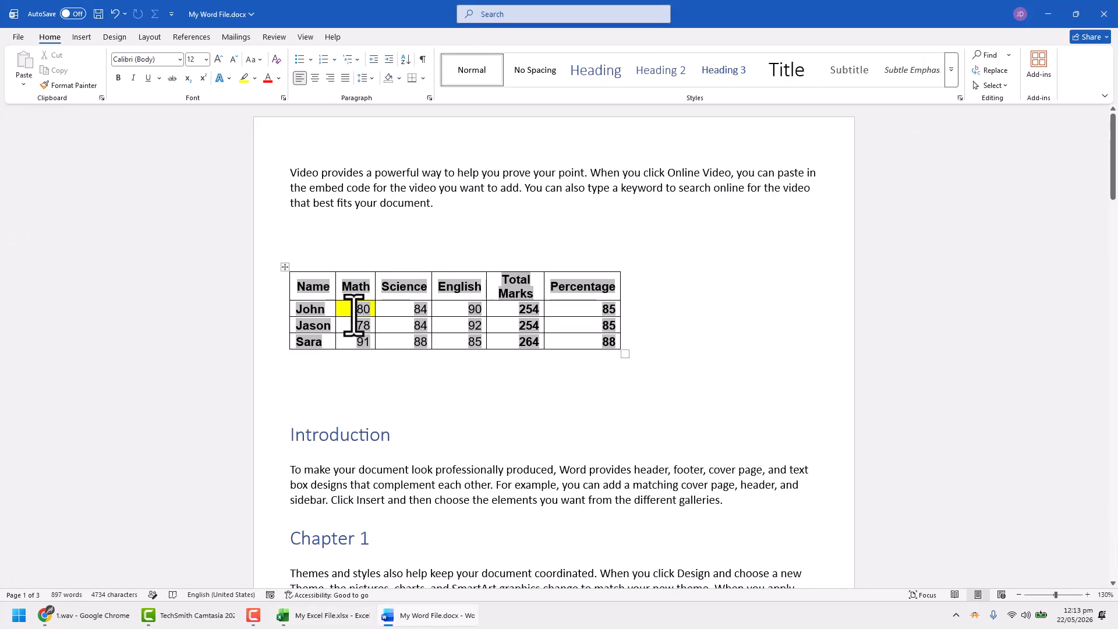
Step: Set the Math mark in cell C3 of the Excel workbook to 100 and check the linked table in Word
left_click(1088, 594)
left_click(1087, 595)
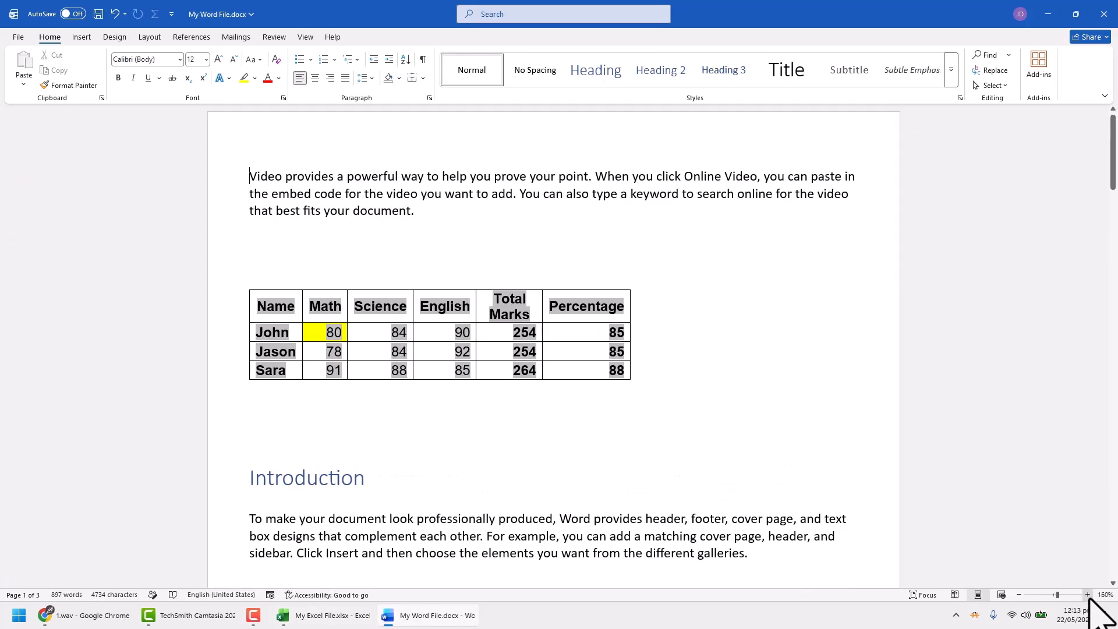
left_click(1088, 595)
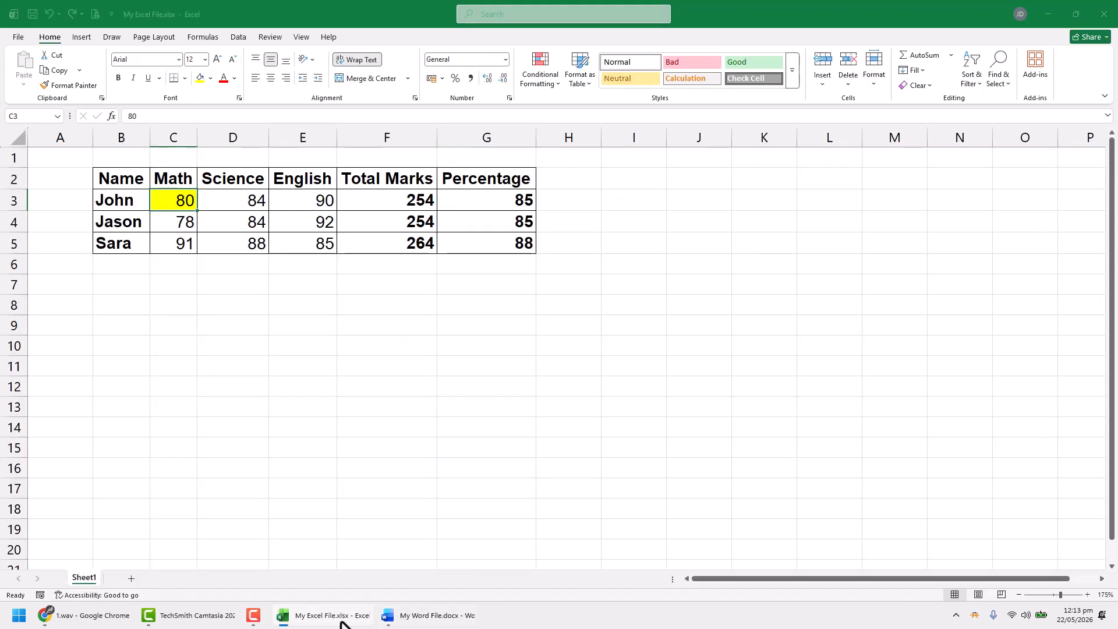
left_click(174, 203)
type("10")
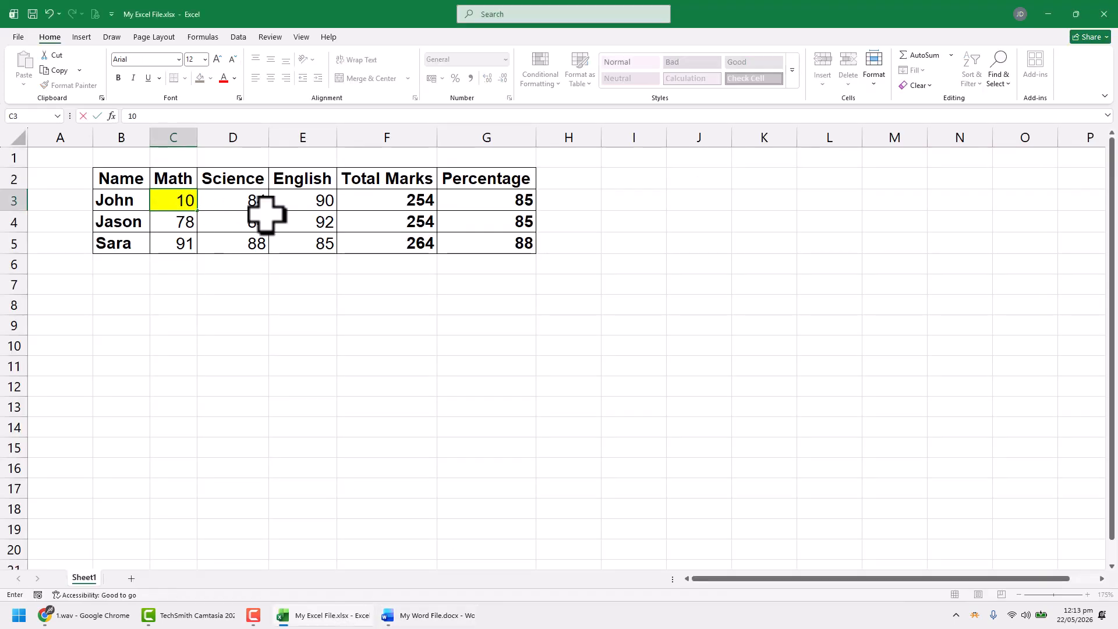
type("0")
key("Return")
left_click(425, 613)
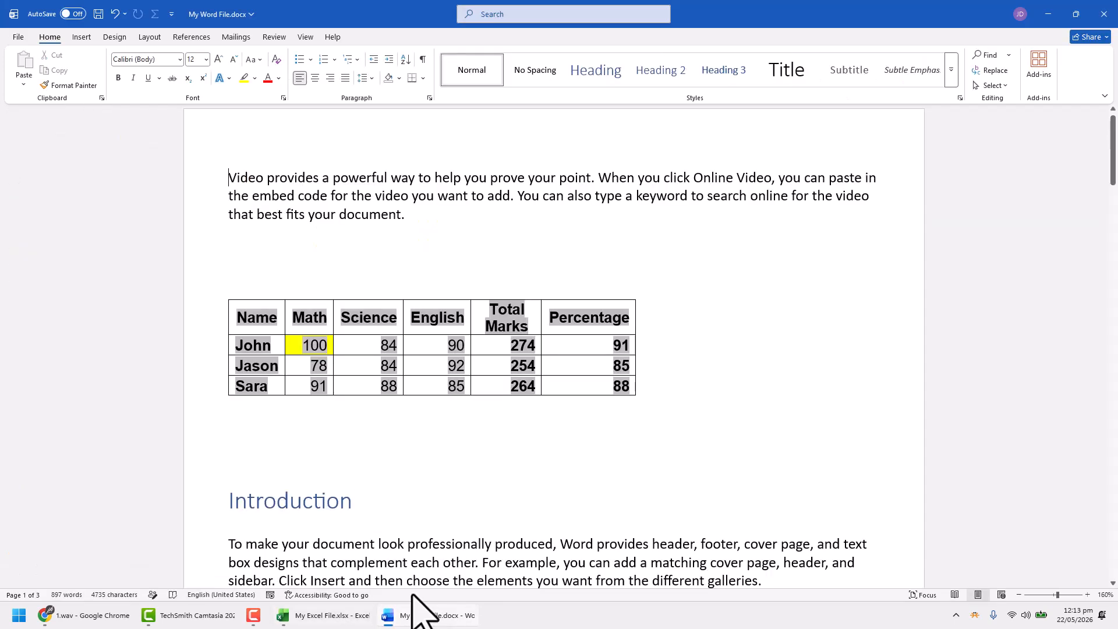
Step: Change the second student's Math mark to 178 directly in the Word table and compare it with the Excel workbook
left_click(334, 443)
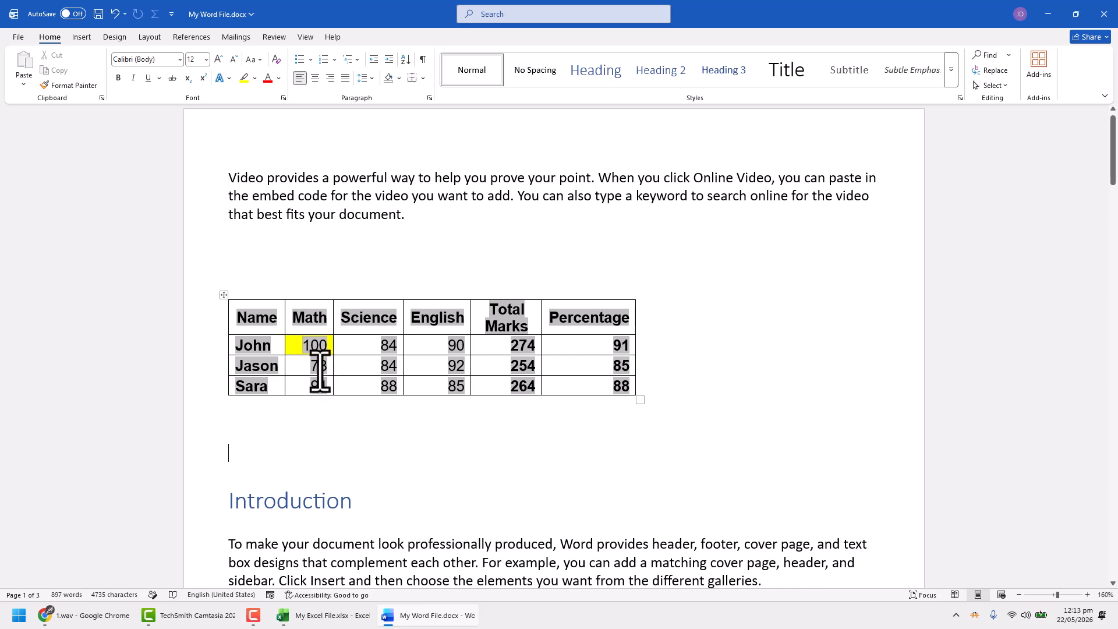
key("alt+Tab")
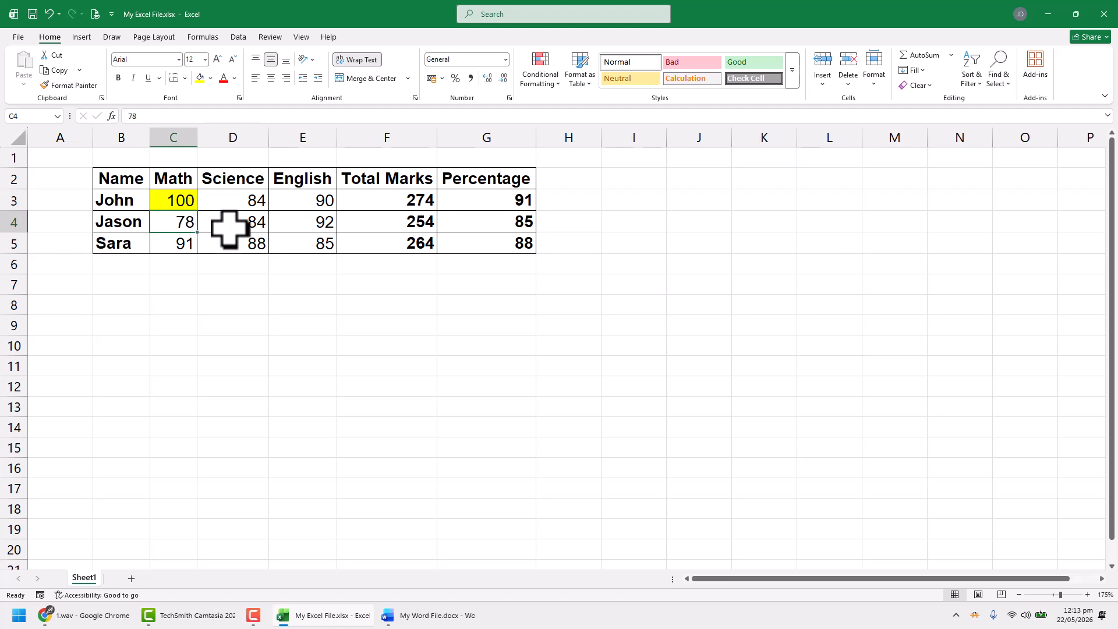
left_click(417, 615)
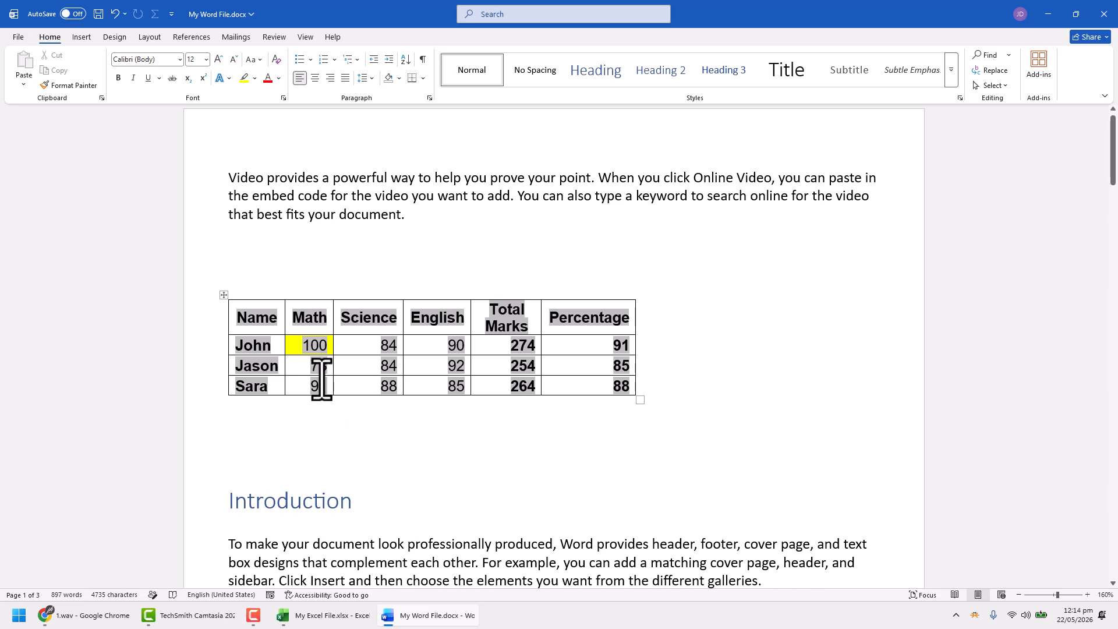
left_click(311, 368)
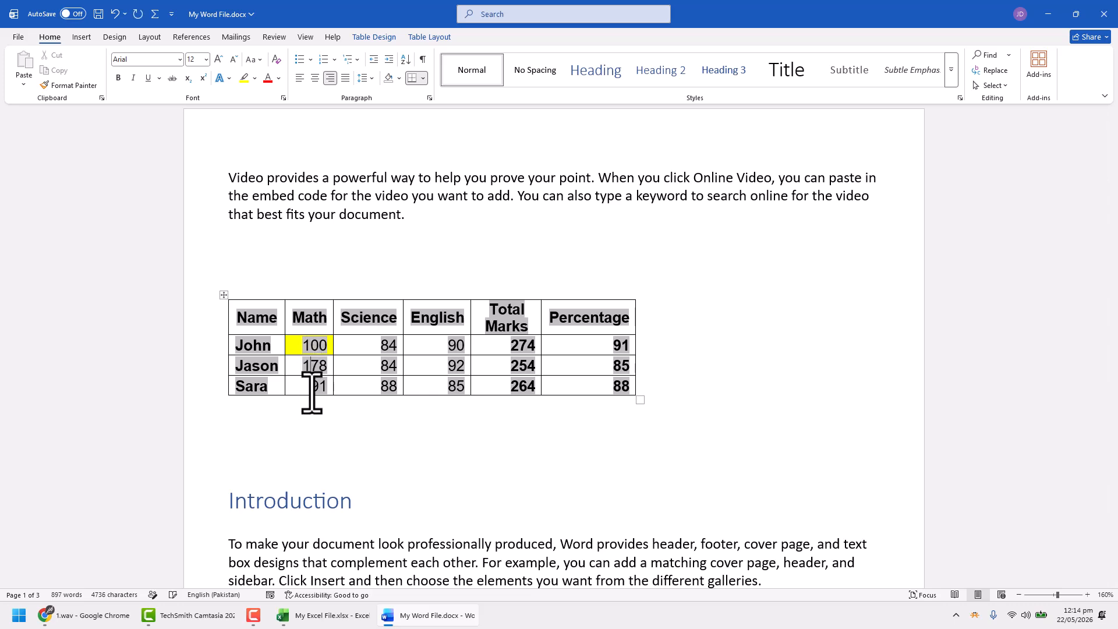
key("alt+Tab")
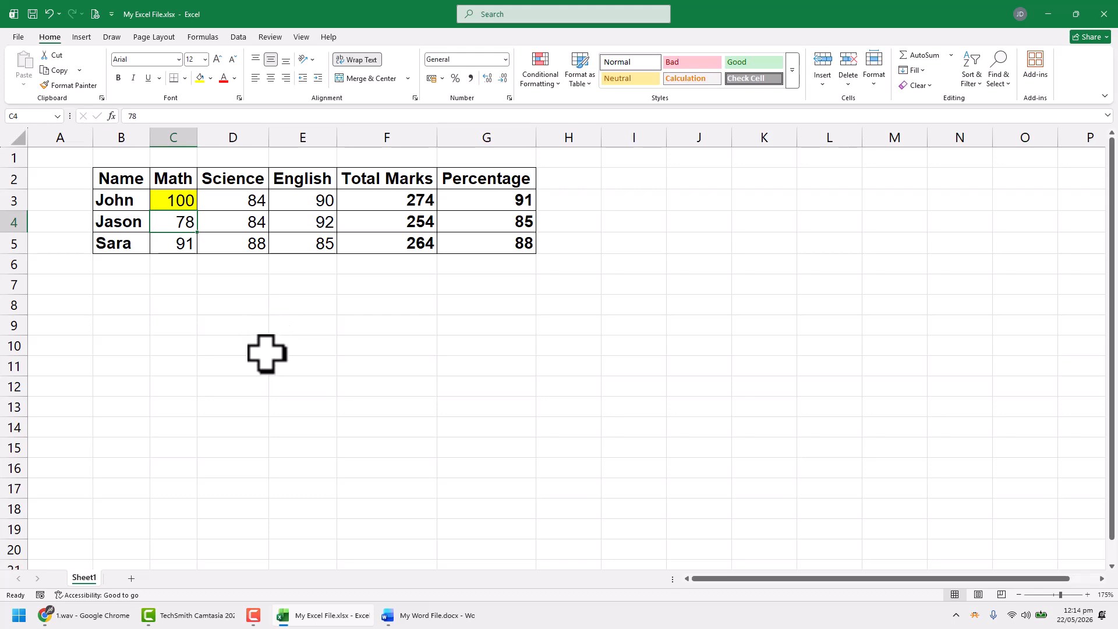
Step: Close My Excel File.xlsx, reopen it from the desktop, and switch between it and the Word document
key("alt+F4")
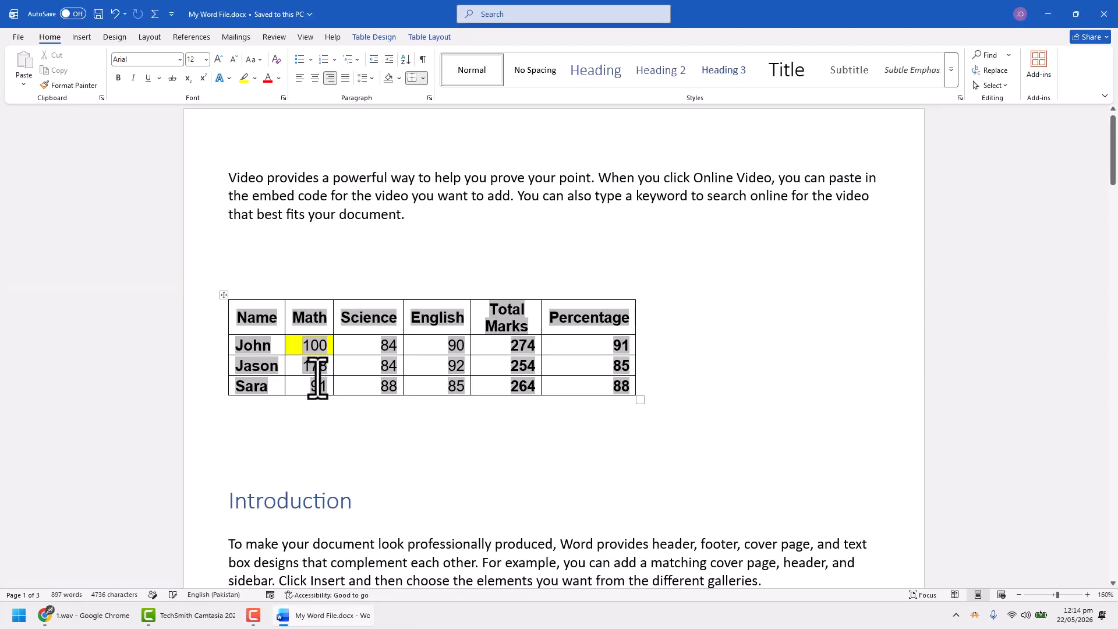
key("super+d")
double_click(278, 144)
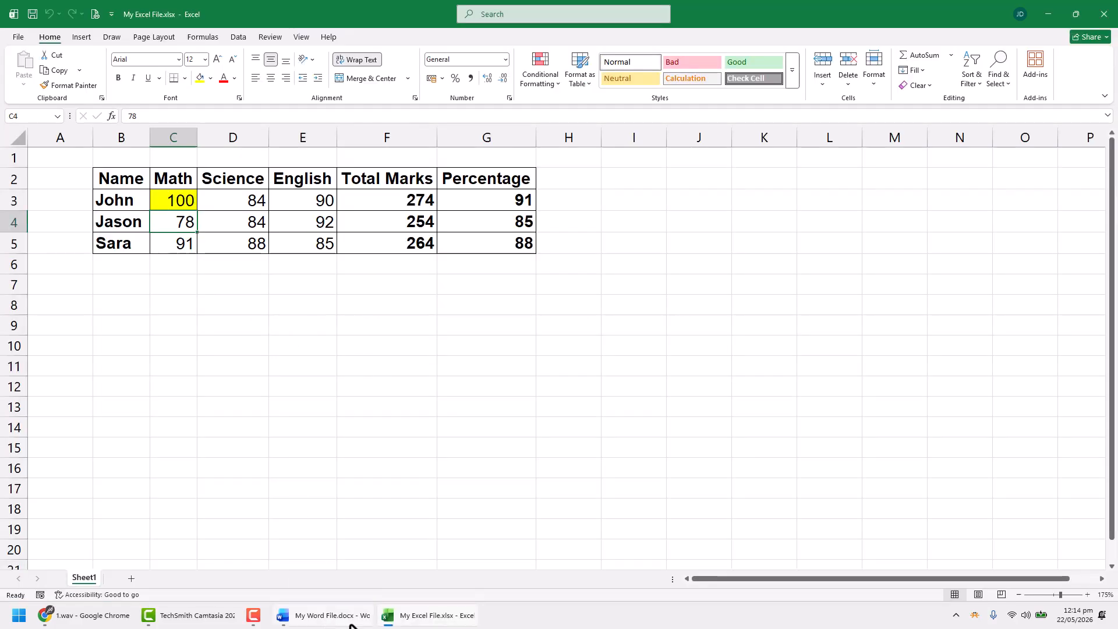
left_click(344, 616)
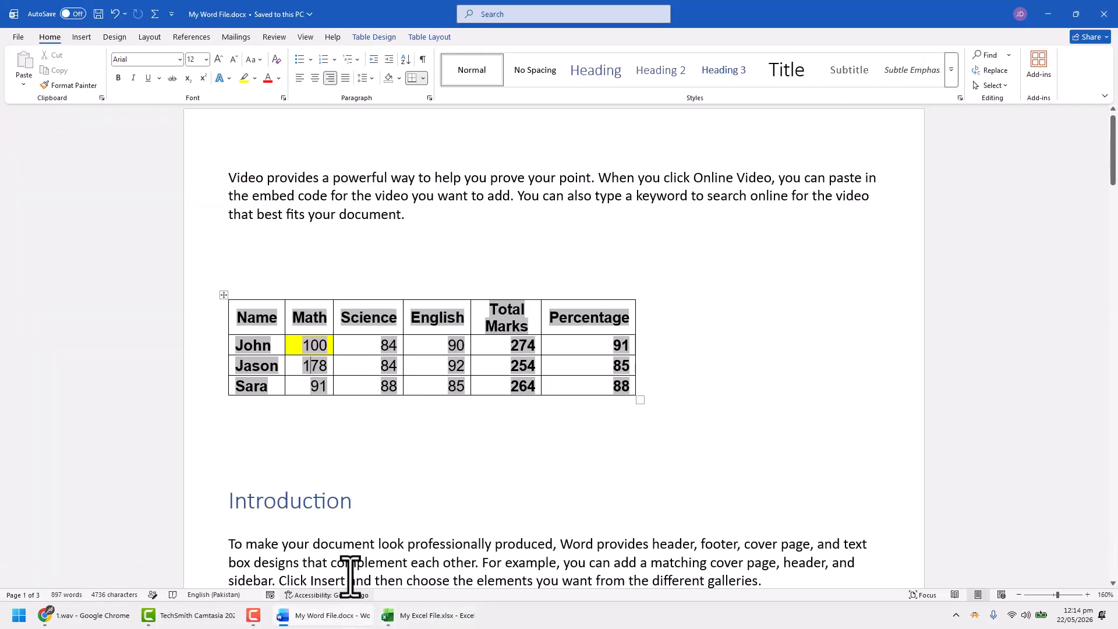
left_click(402, 622)
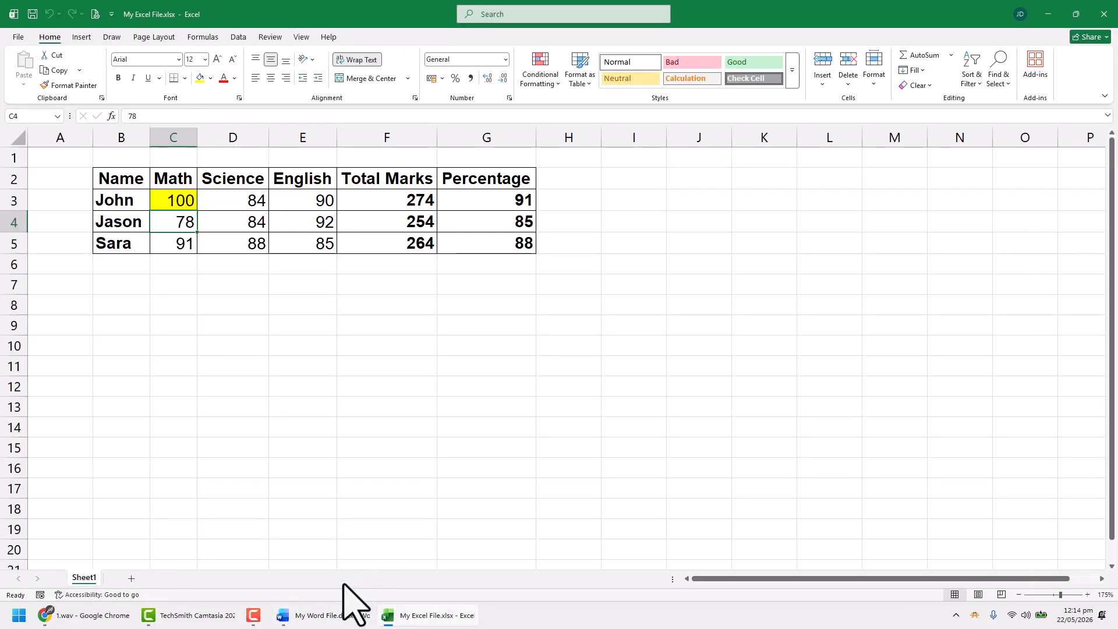
left_click(233, 367)
left_click_drag(117, 177, 495, 244)
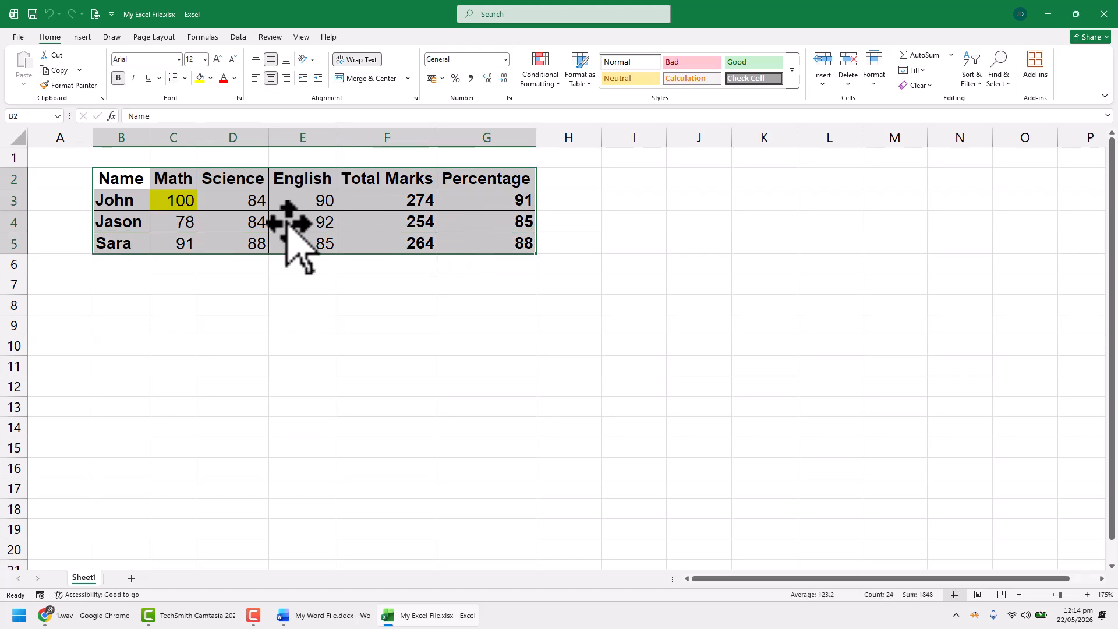
left_click(350, 468)
Step: Open the Word table's link to its Excel source, fill the whole range B2:G5 with yellow, and return to Word
left_click(323, 615)
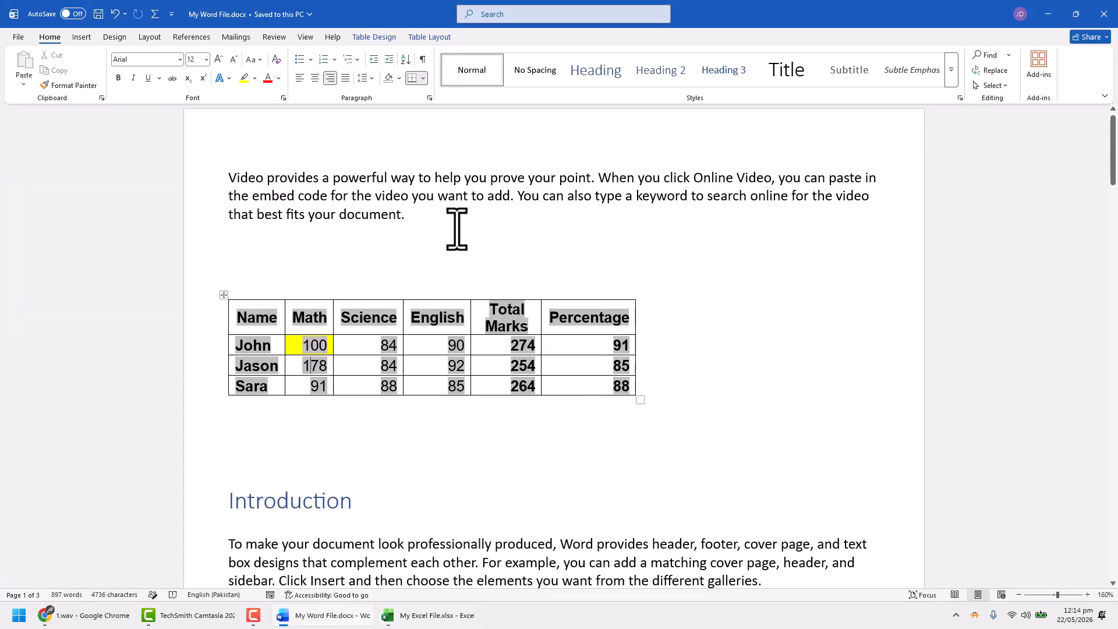
right_click(386, 344)
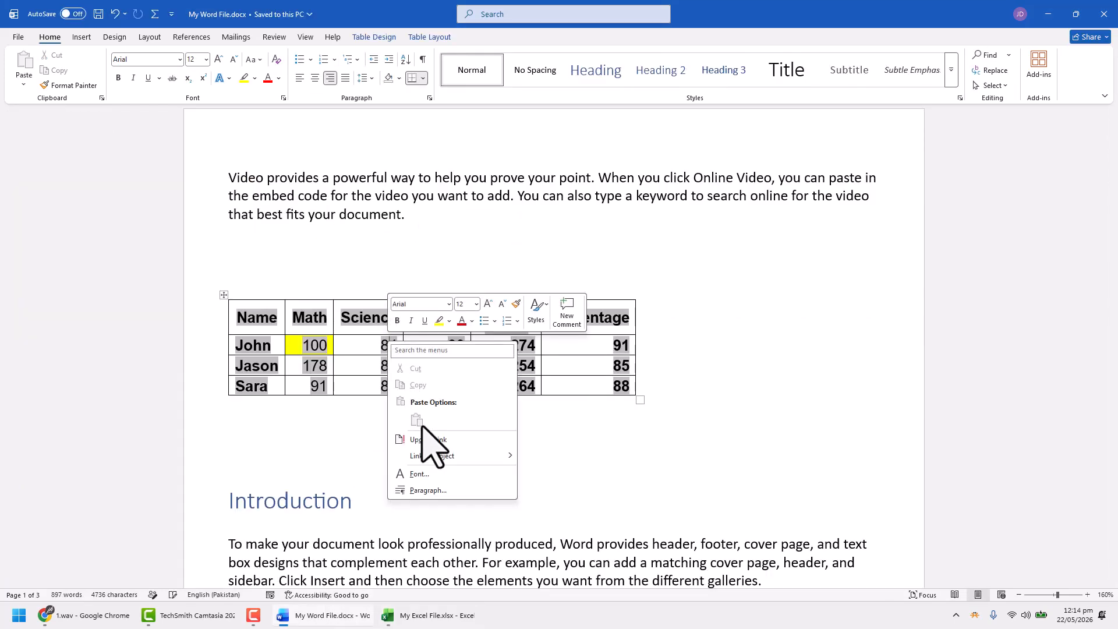
mouse_move(506, 457)
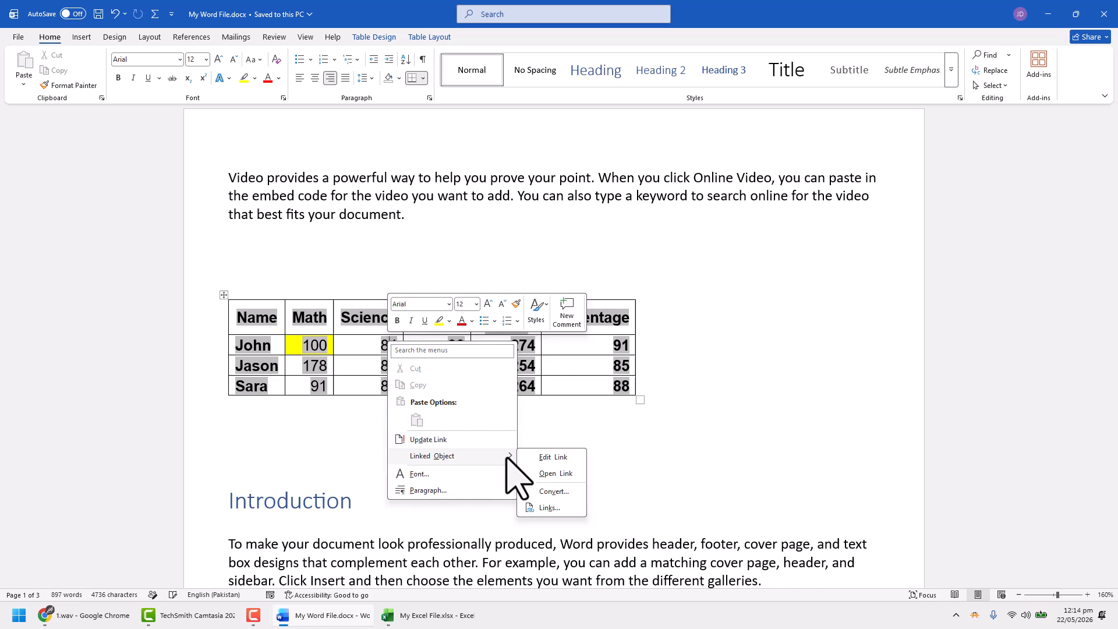
left_click(562, 474)
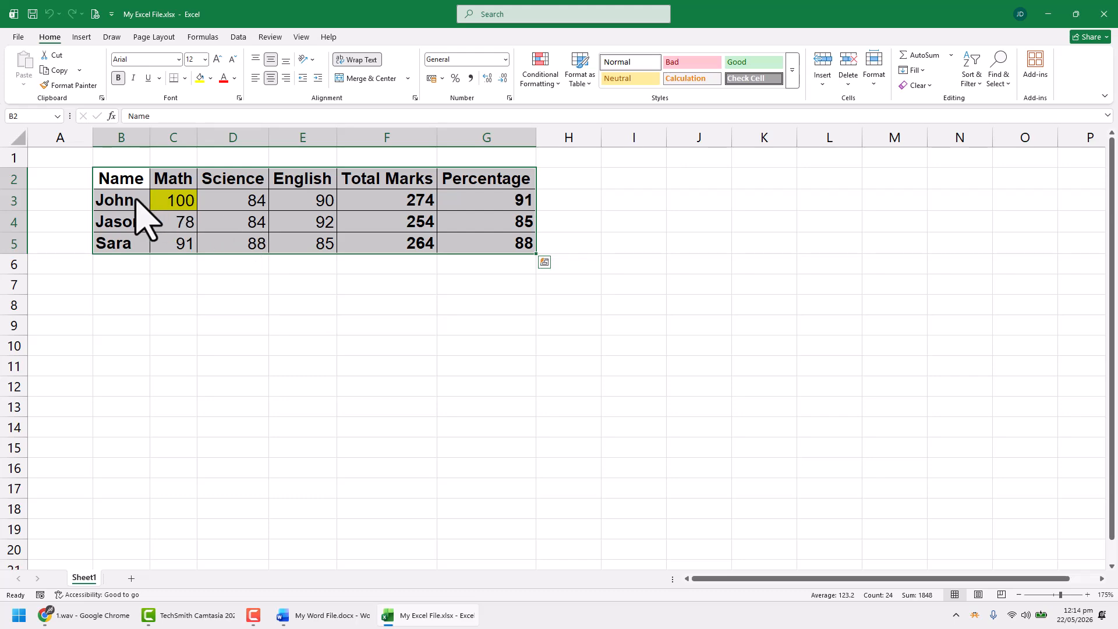
left_click(201, 79)
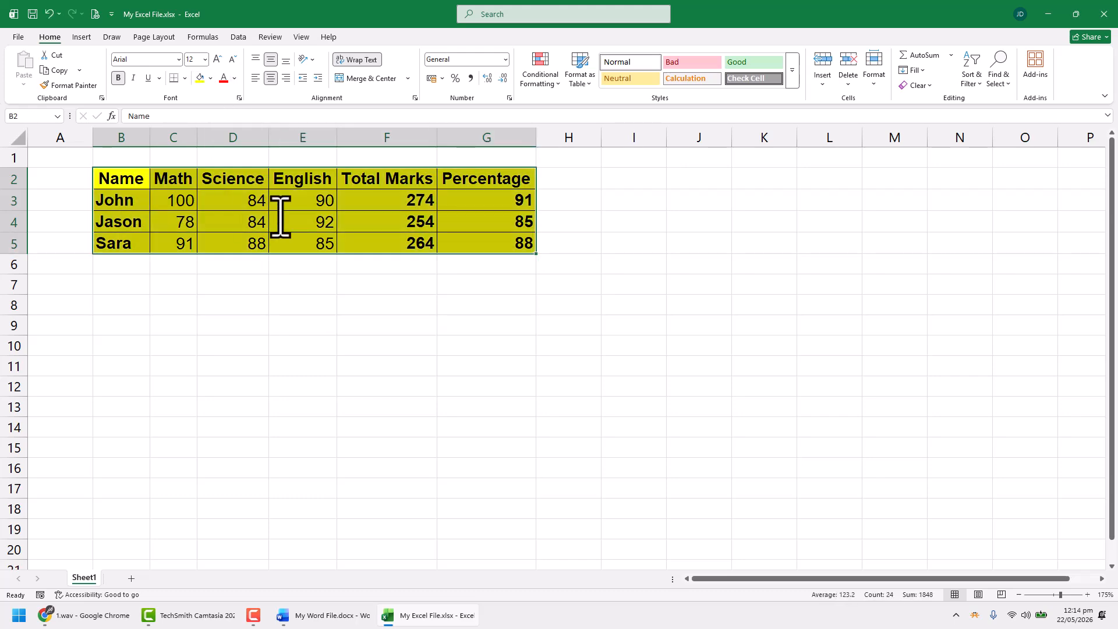
key("alt+Tab")
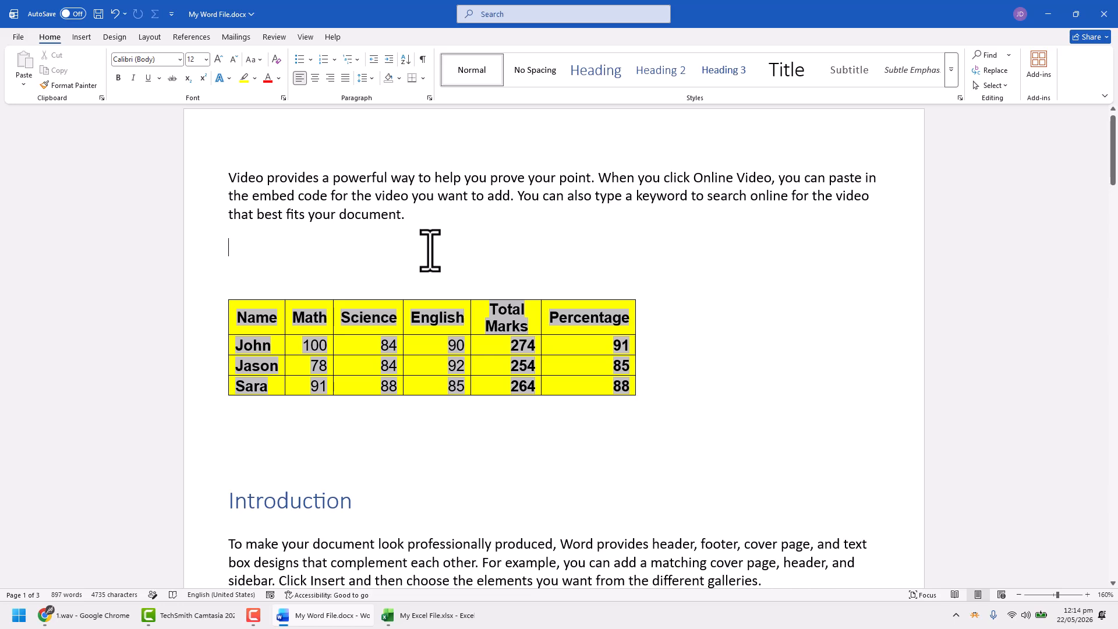
Step: Add space above the existing table and insert My Excel File.xlsx from the Desktop as an object linked to the file
key("Return")
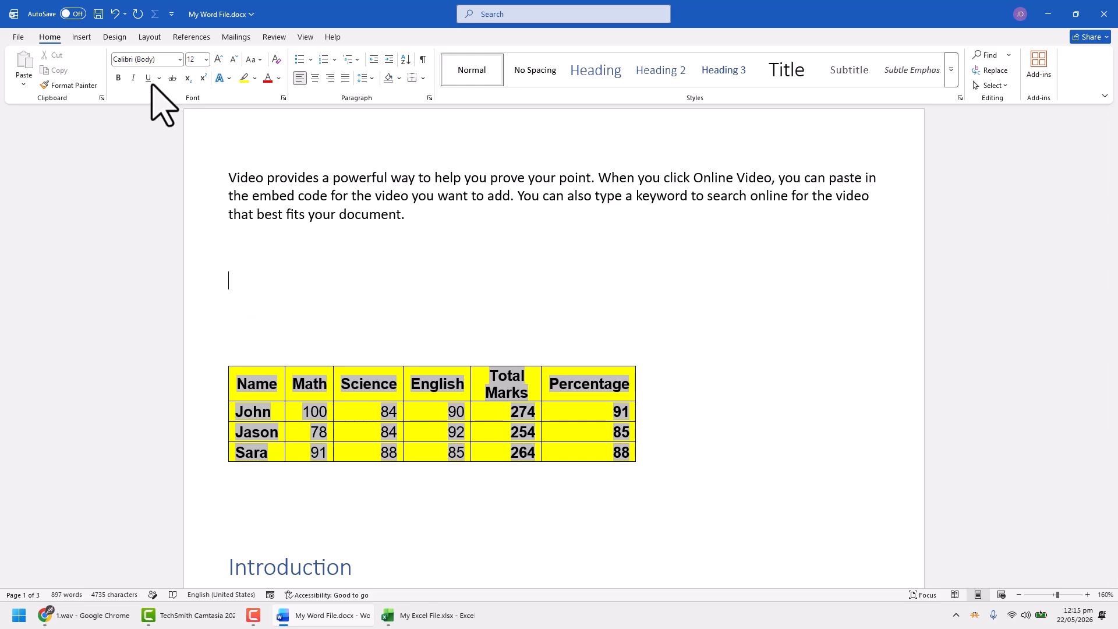
left_click(80, 37)
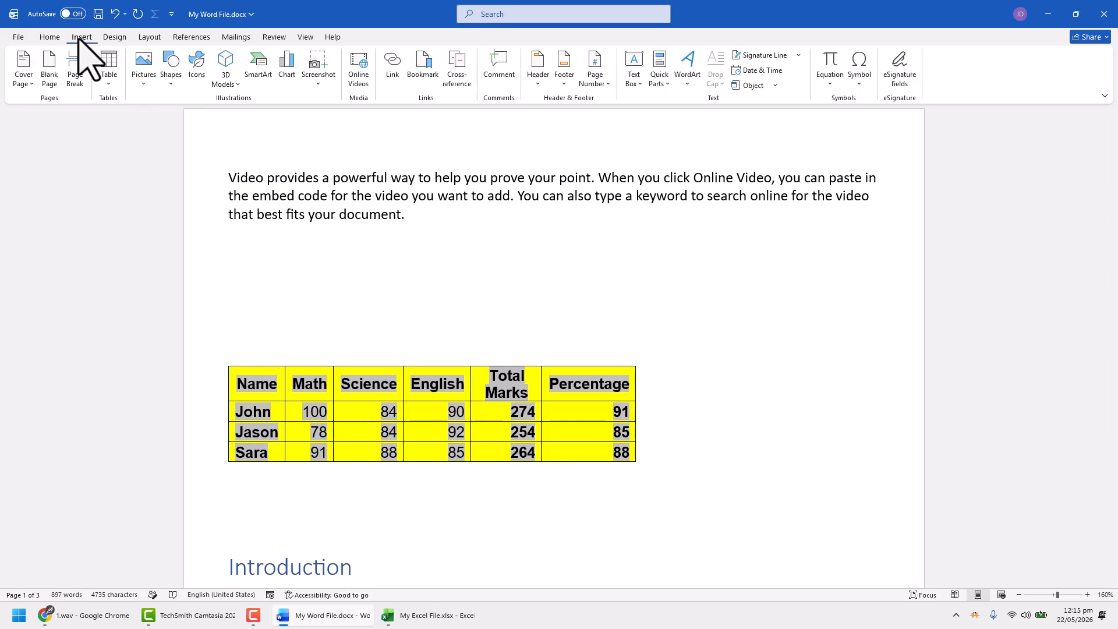
left_click(775, 85)
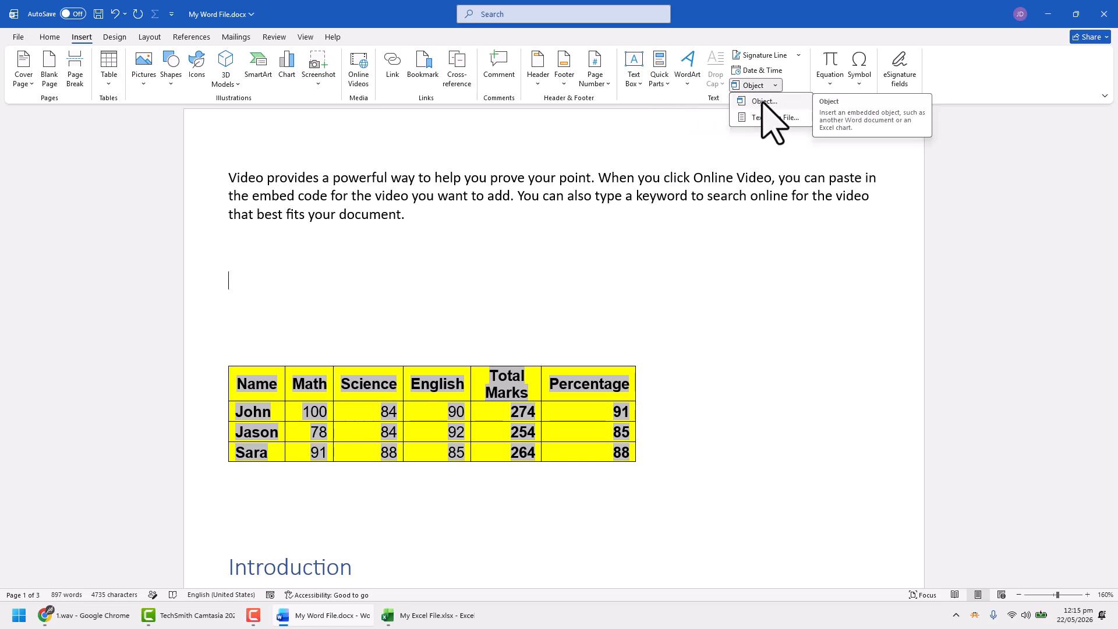
left_click(757, 101)
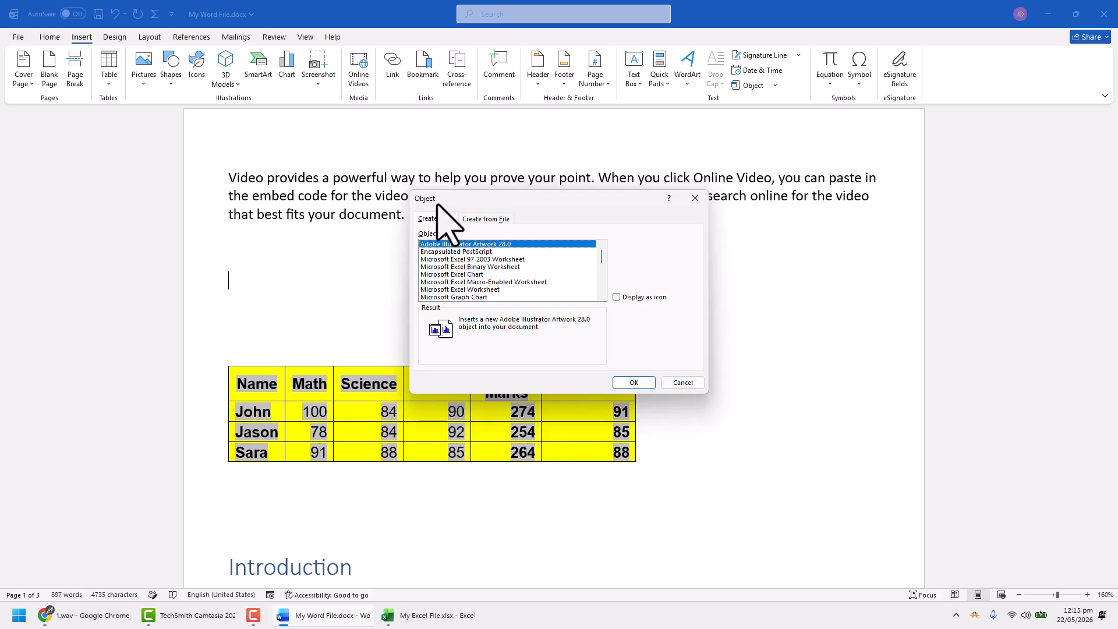
left_click(488, 219)
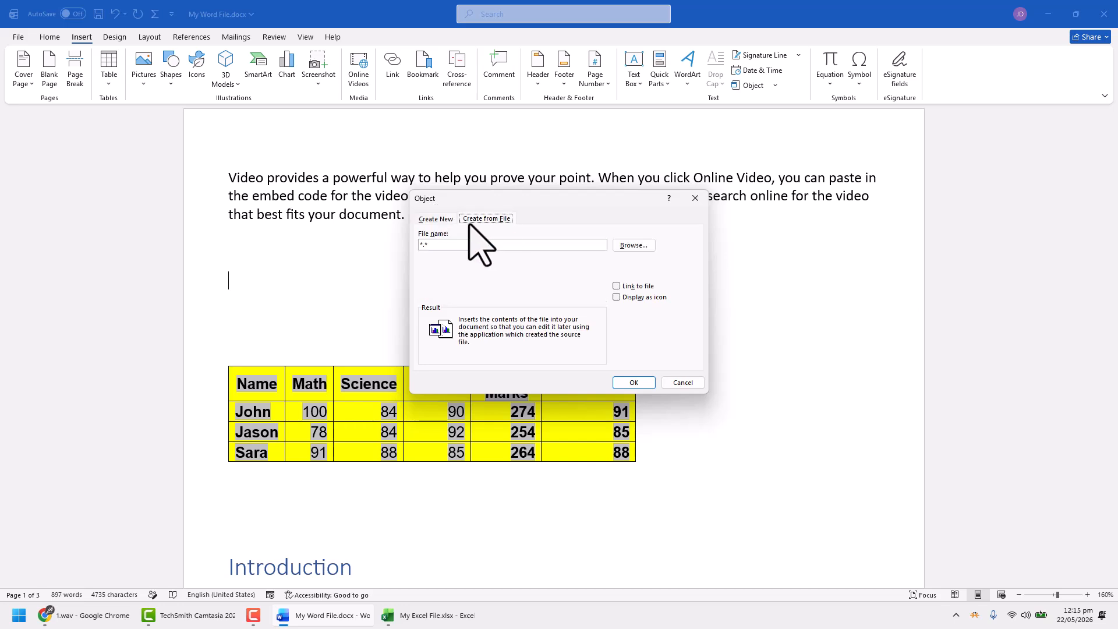
left_click(633, 247)
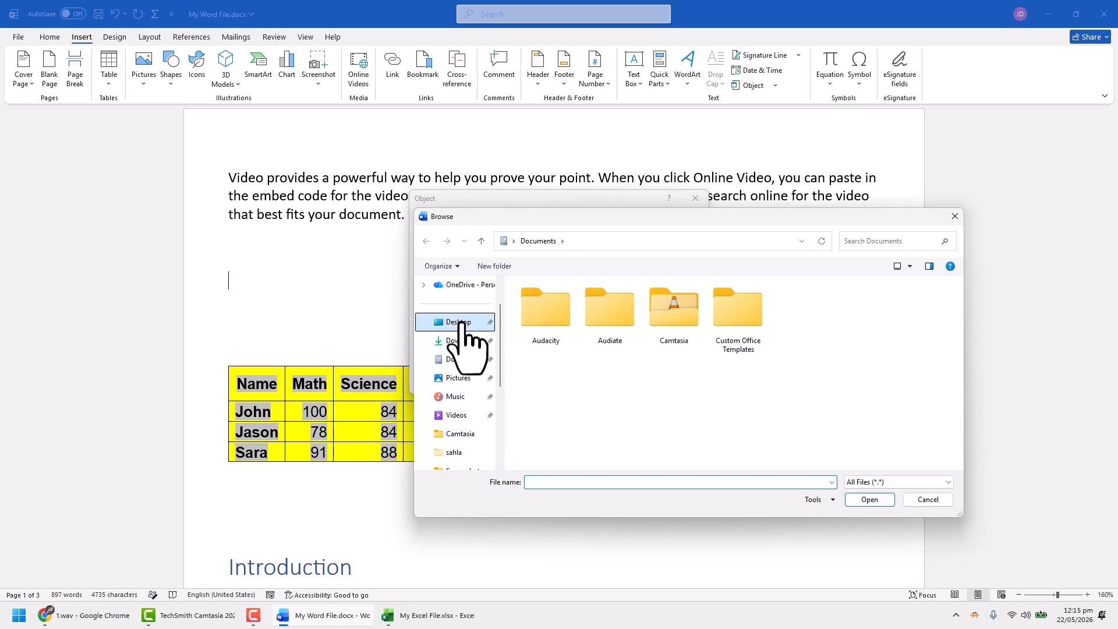
left_click(460, 322)
left_click(620, 410)
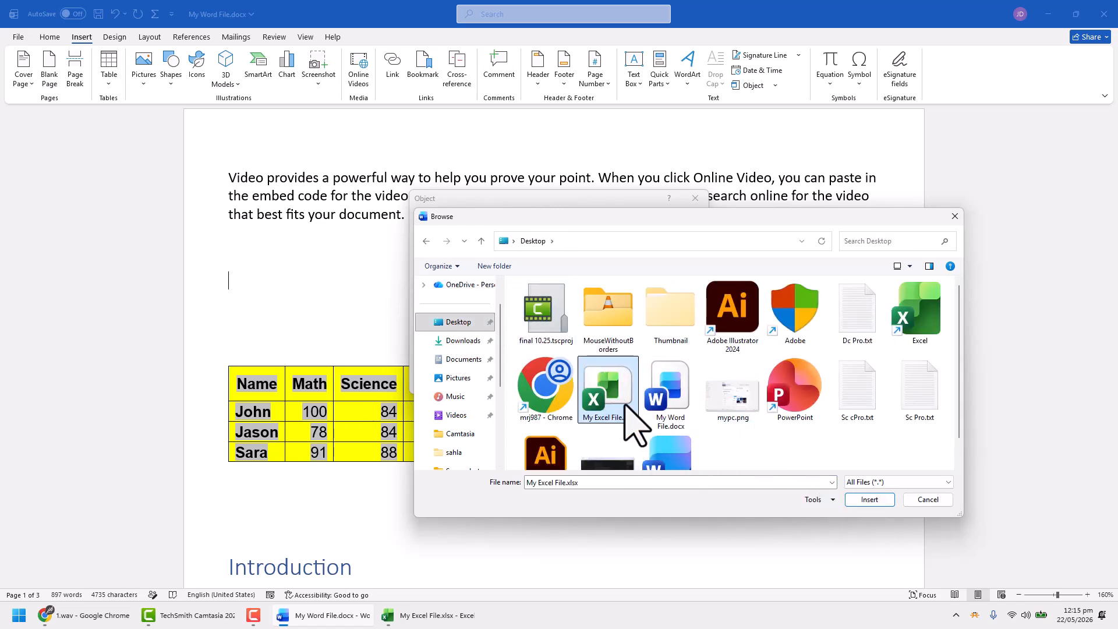
left_click(868, 500)
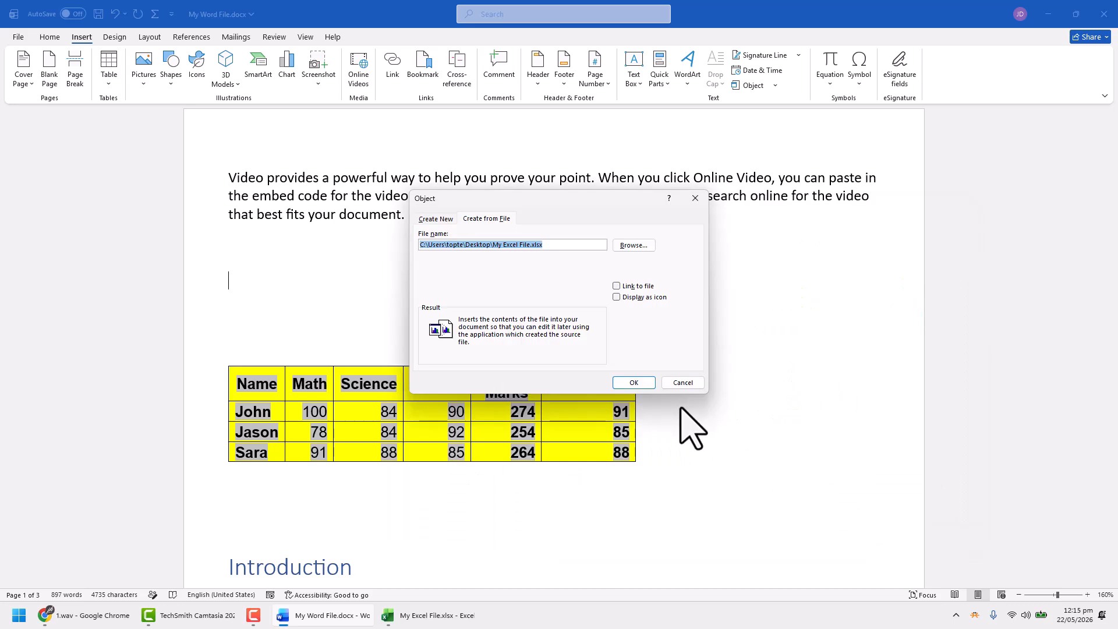
left_click(618, 286)
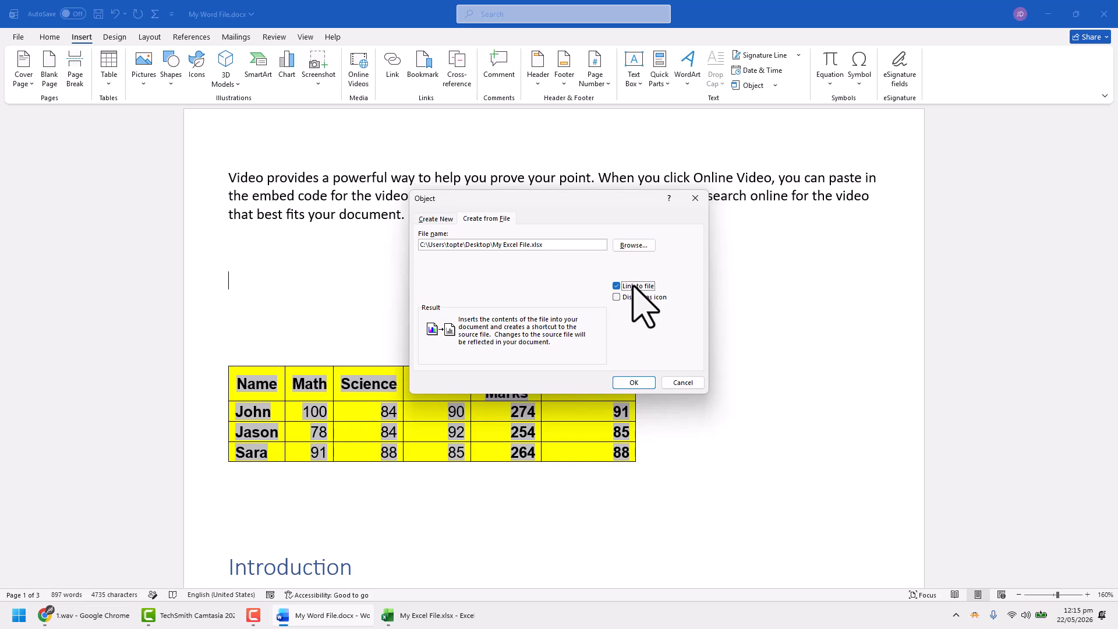
left_click(635, 383)
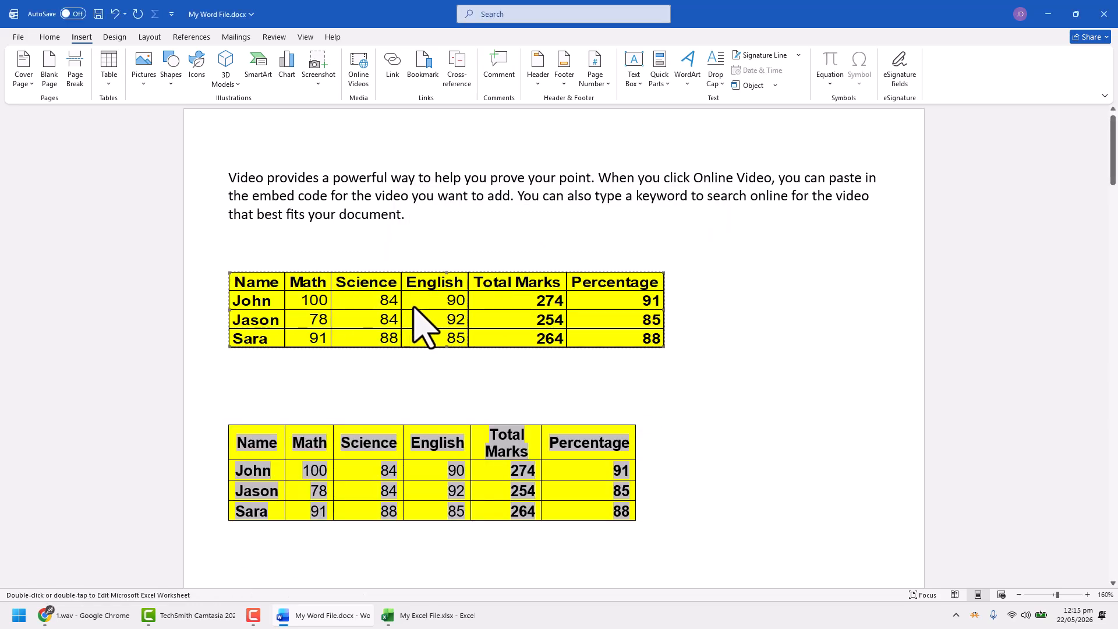
Step: Open the newly inserted object's Excel source, colour the text of B2:G5 red, and return to the Word document
double_click(389, 310)
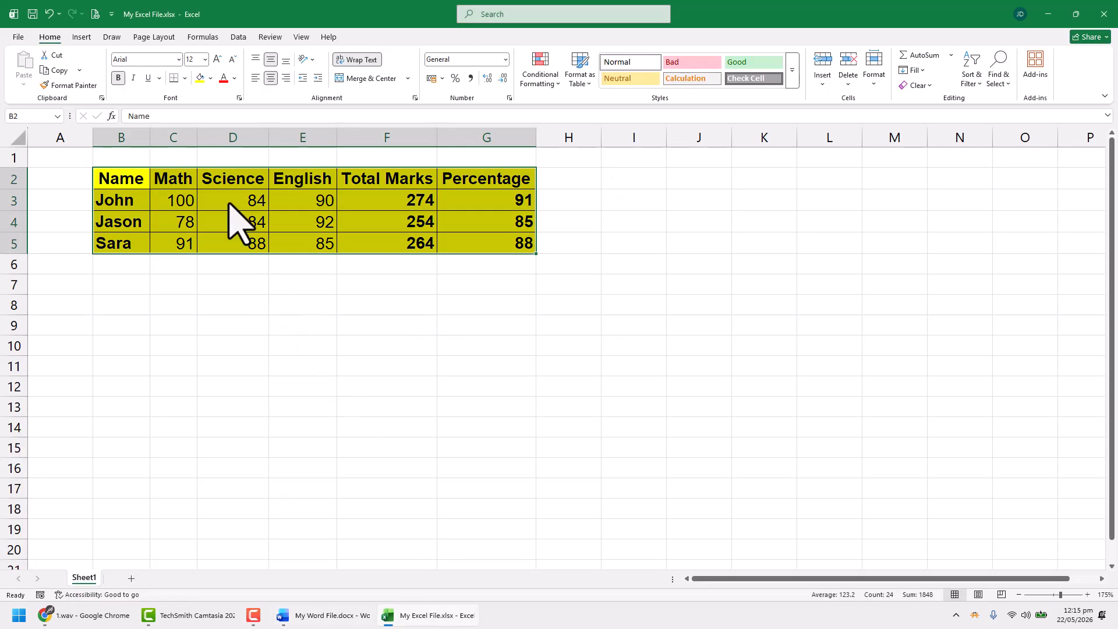
left_click(224, 77)
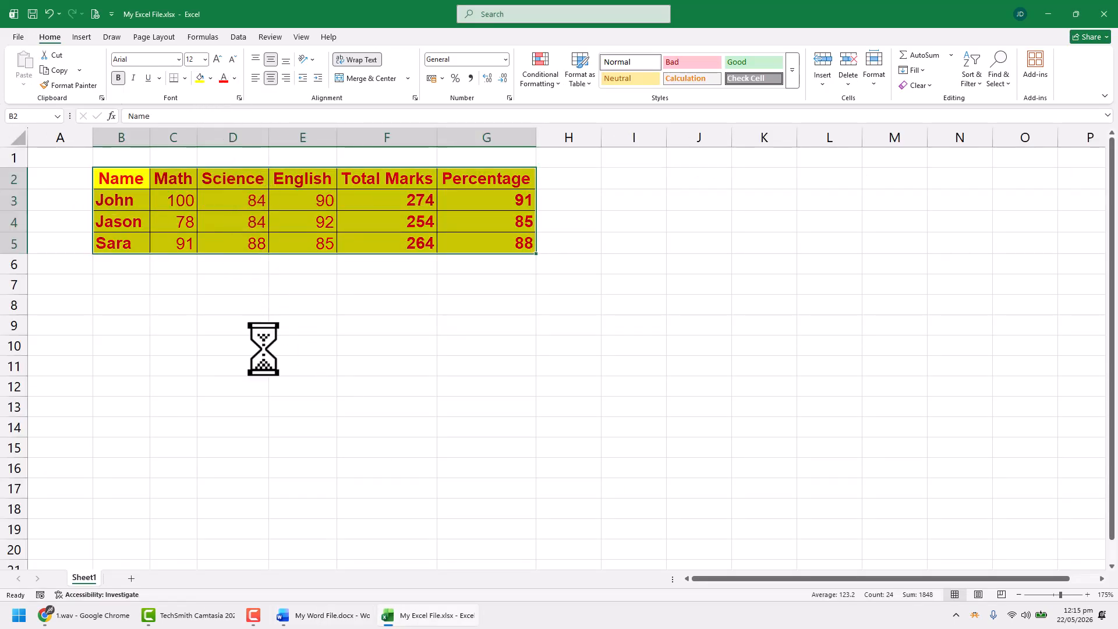
left_click(326, 615)
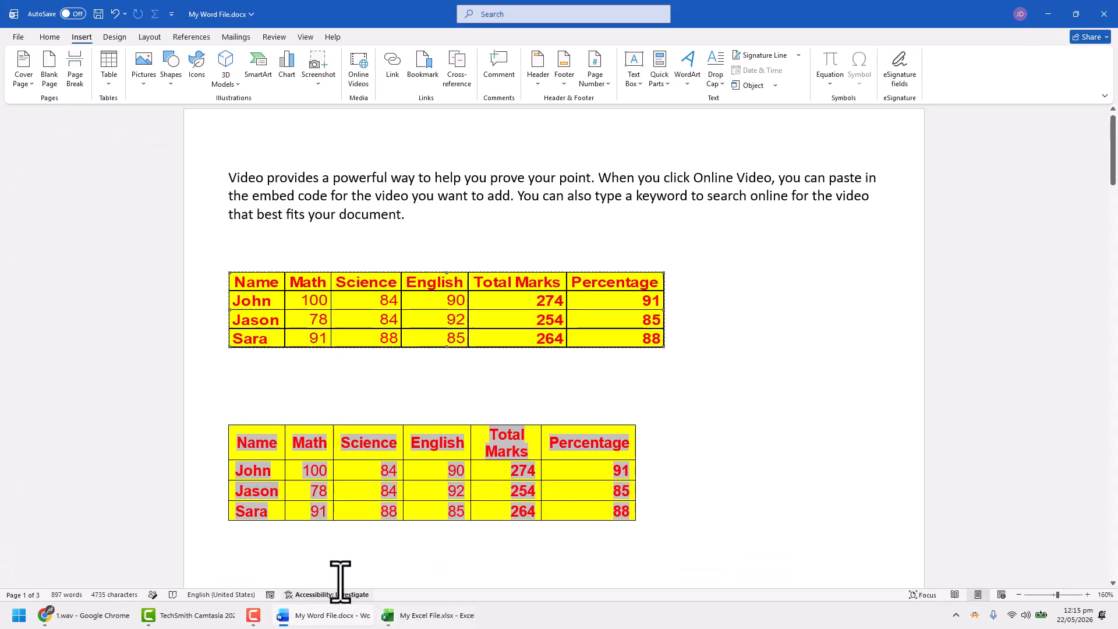
Step: Add blank lines between the opening paragraph and the first marks table
left_click(354, 363)
left_click(440, 222)
key("Return")
key("Return")
key("Return")
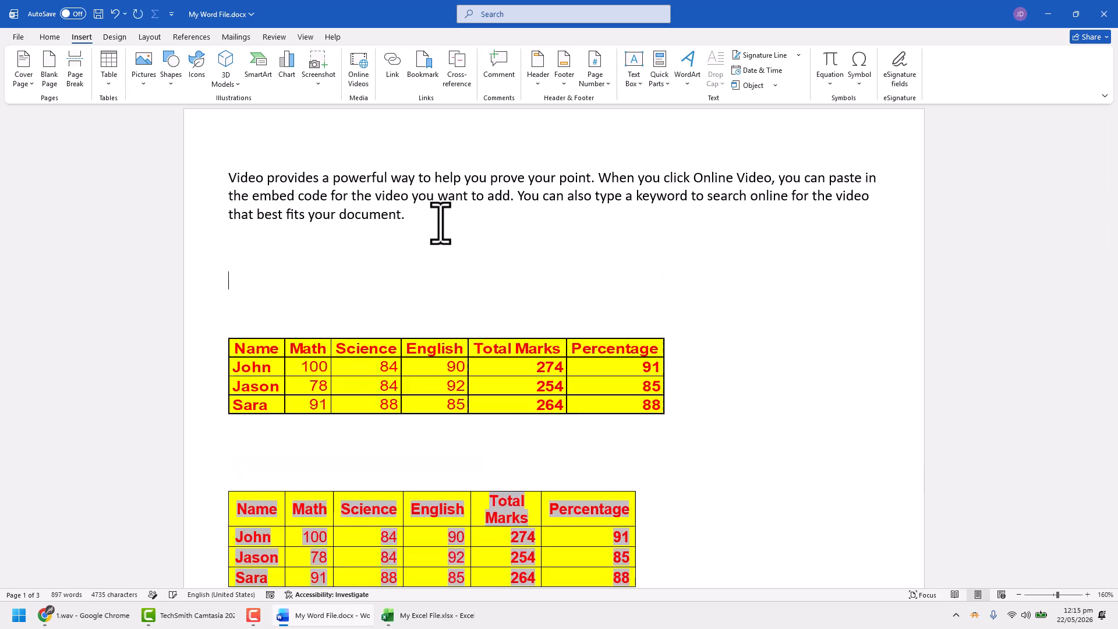
Step: Insert My Excel File.xlsx from the Desktop as an embedded object above the other tables, without linking it to the file
left_click(775, 86)
left_click(758, 103)
left_click(487, 219)
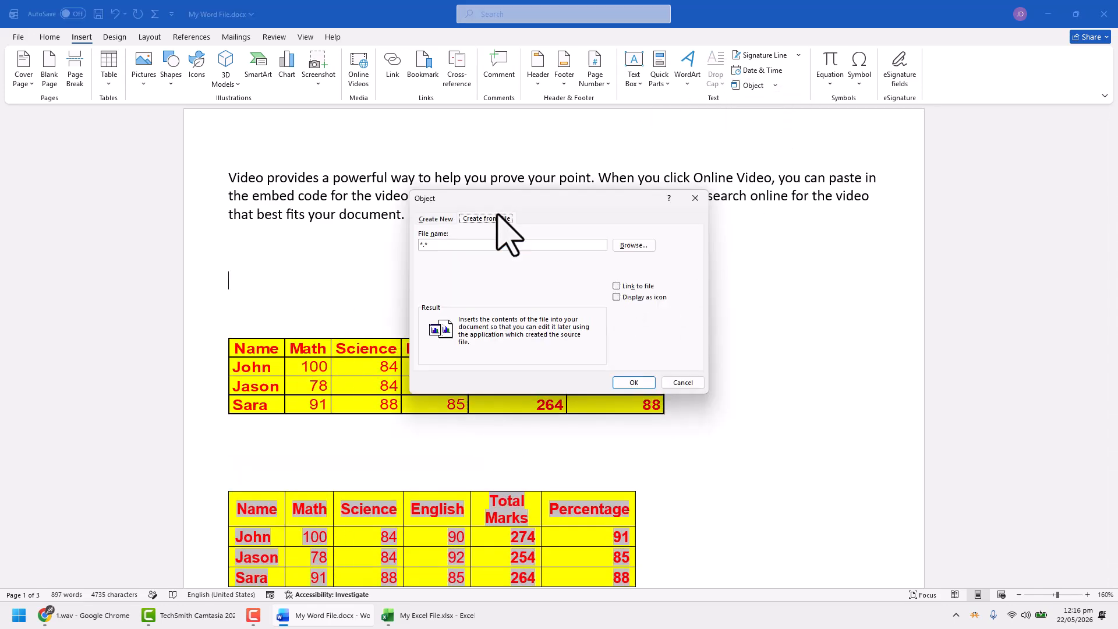
left_click(635, 245)
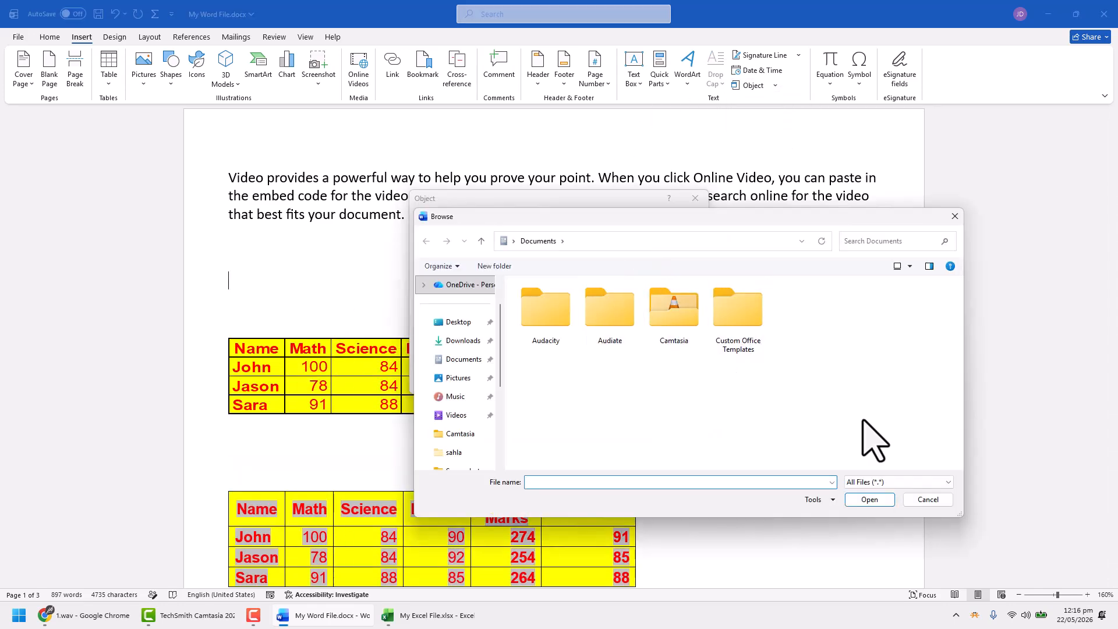
left_click(459, 322)
left_click(608, 388)
left_click(870, 500)
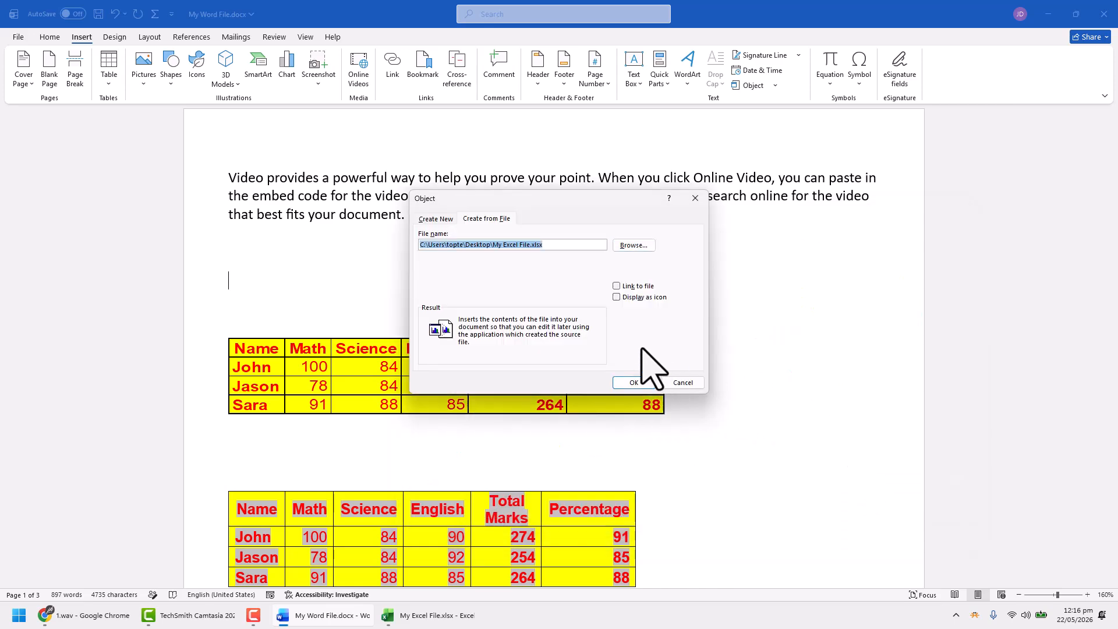
left_click(647, 378)
scroll(288, 350, "down", 2)
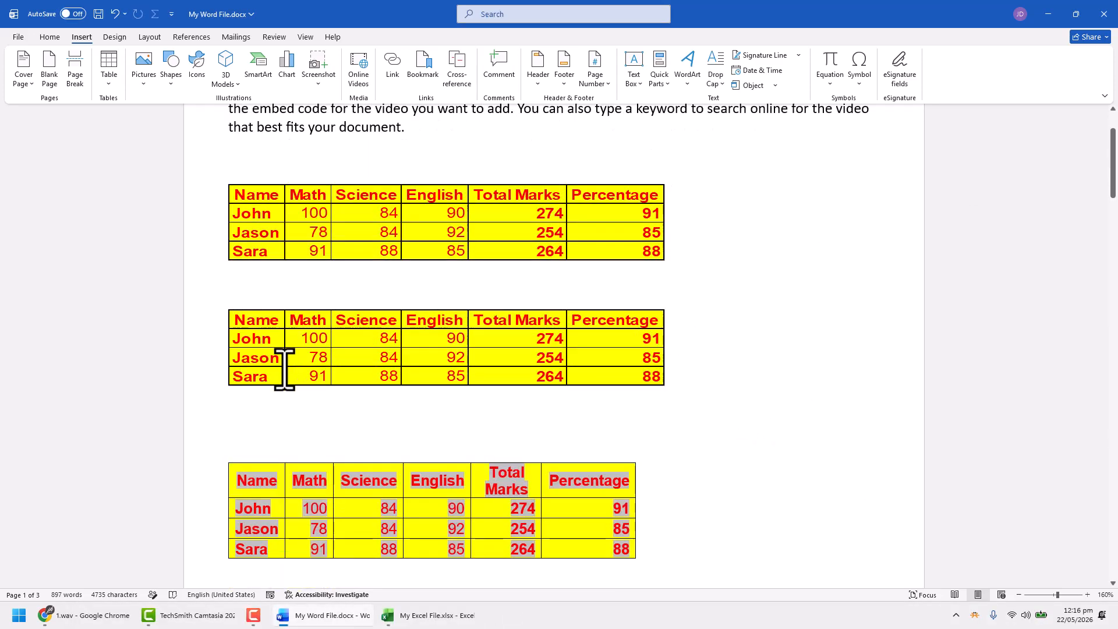
Step: Open the last table's link to its Excel source, fill B2:G5 with orange, and compare the tables in Word
double_click(356, 544)
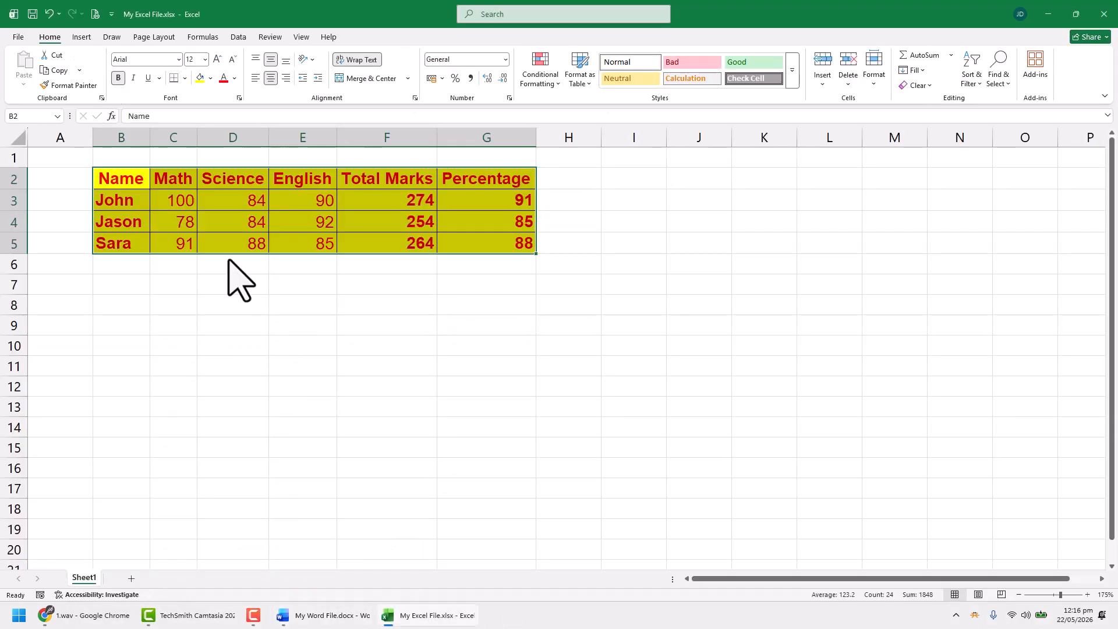
left_click(211, 78)
left_click(284, 136)
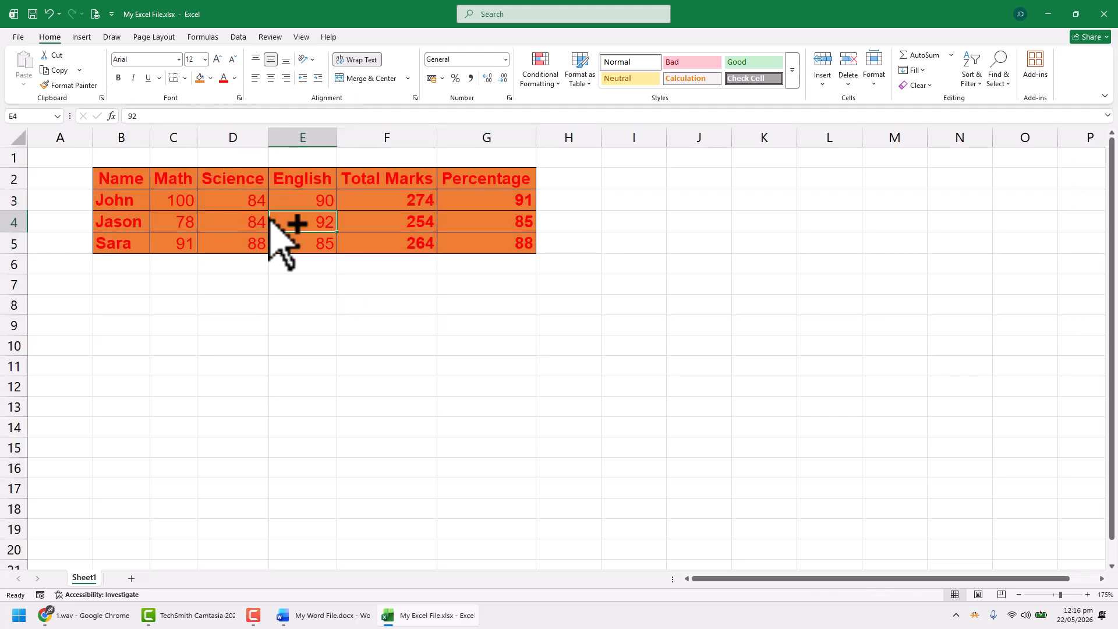
left_click(360, 616)
left_click(444, 380)
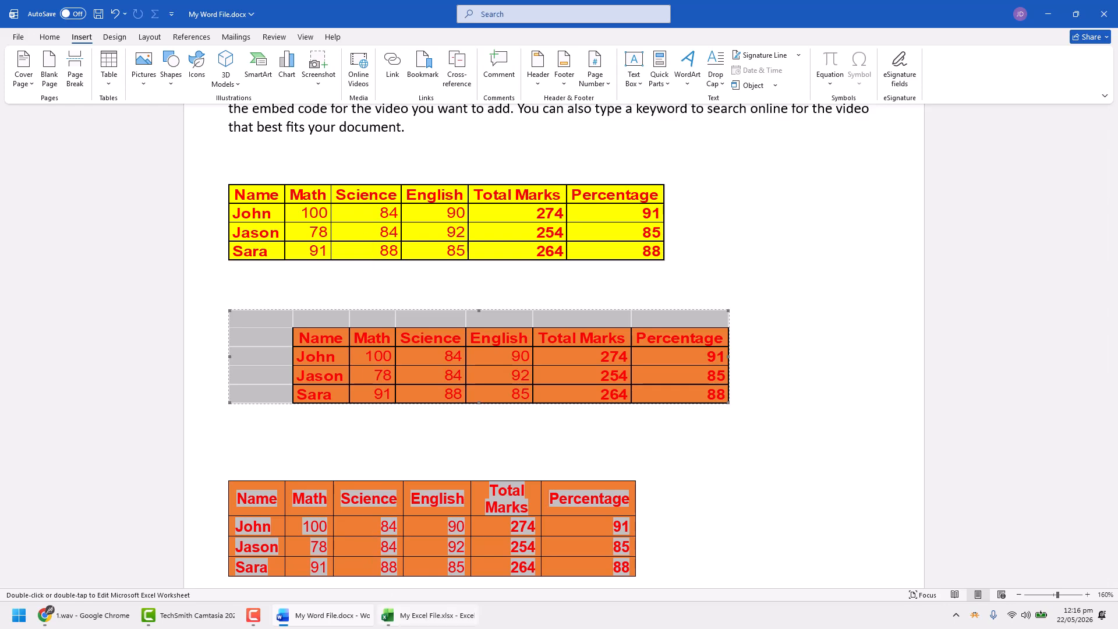
Step: Undo the orange fill in the Excel workbook and check the tables in Word against it
left_click(428, 615)
key("alt+Tab")
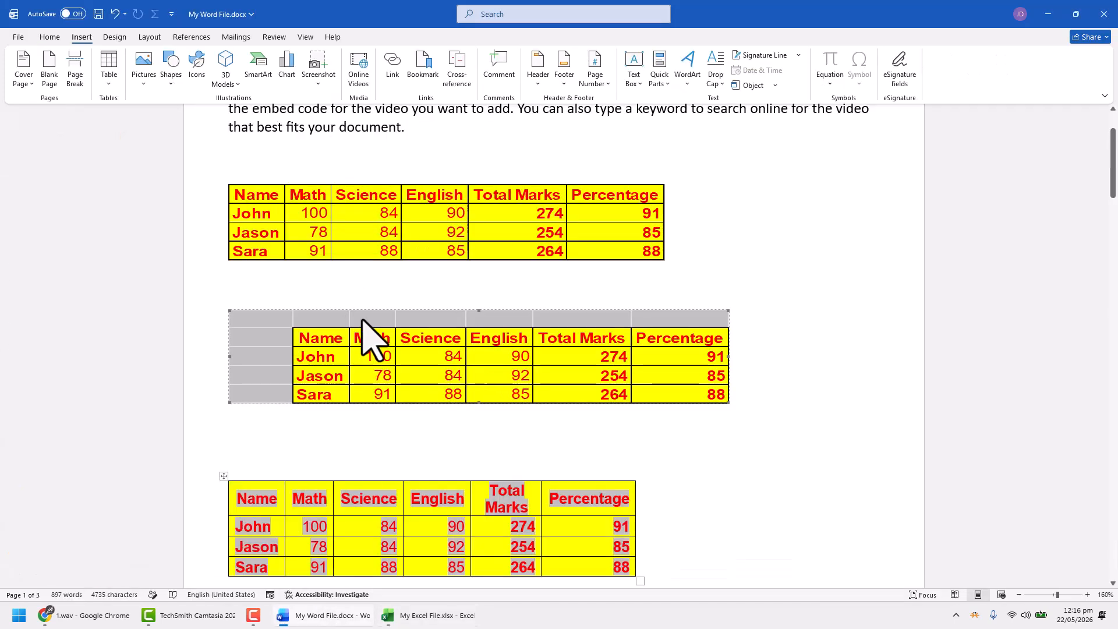
left_click(420, 615)
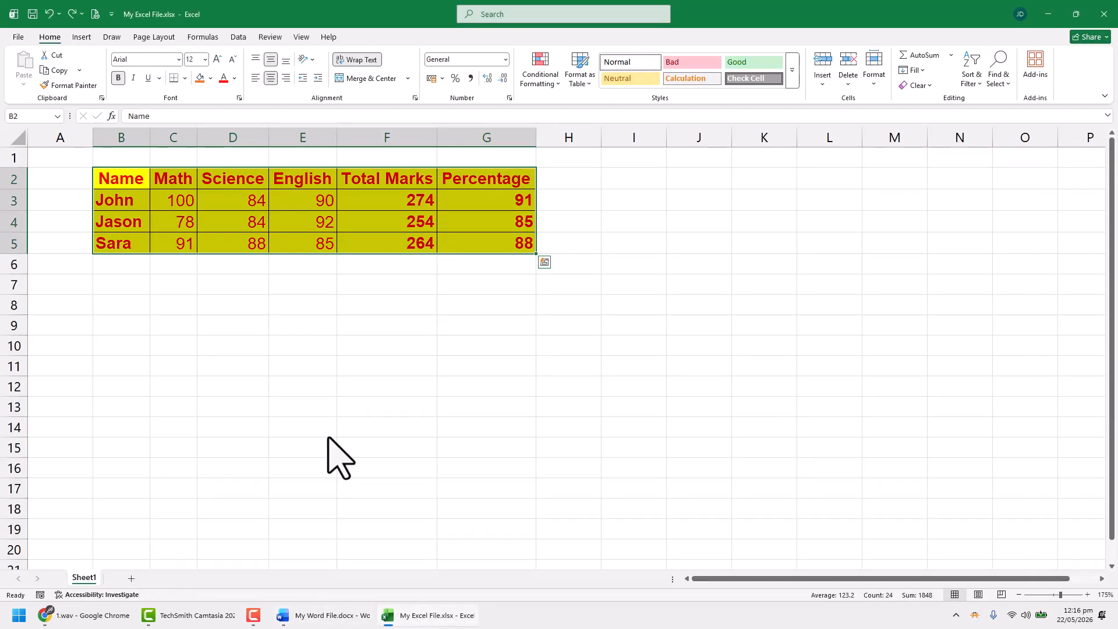
key("alt+Tab")
Step: Compare the three marks tables in Word, then inspect the middle table's source in Excel and go back to Word
scroll(345, 324, "up", 2)
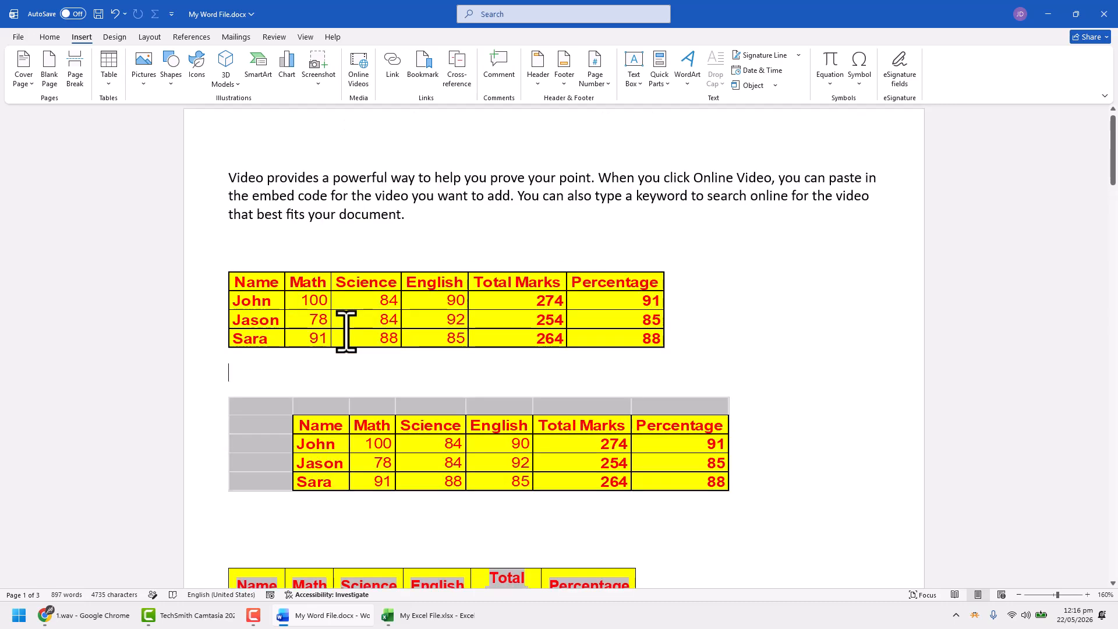
scroll(345, 327, "up", 1)
scroll(355, 325, "down", 1)
scroll(384, 326, "up", 1)
left_click(393, 326)
scroll(458, 408, "down", 2)
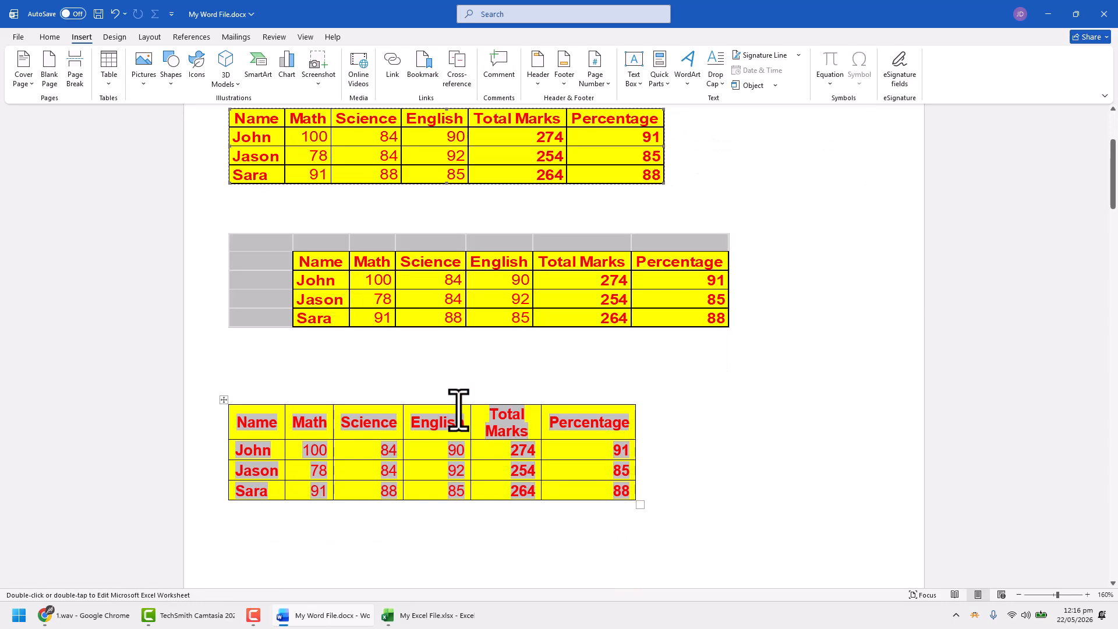
double_click(392, 289)
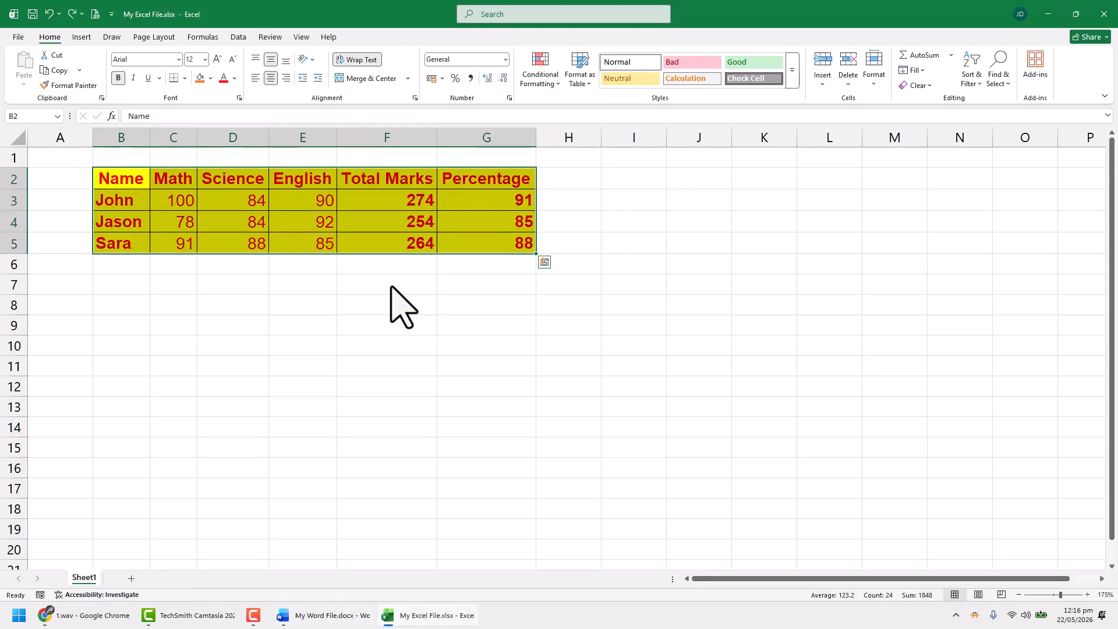
left_click(188, 207)
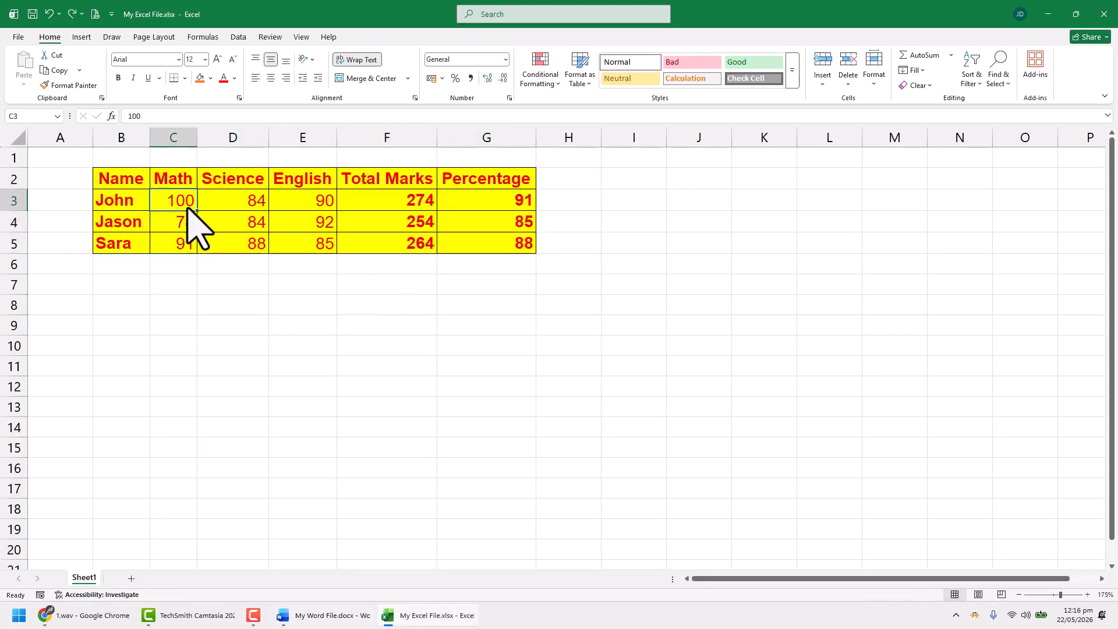
left_click(382, 610)
Step: Add enough blank lines below the opening paragraph to push the marks tables down and leave an empty area
left_click(515, 233)
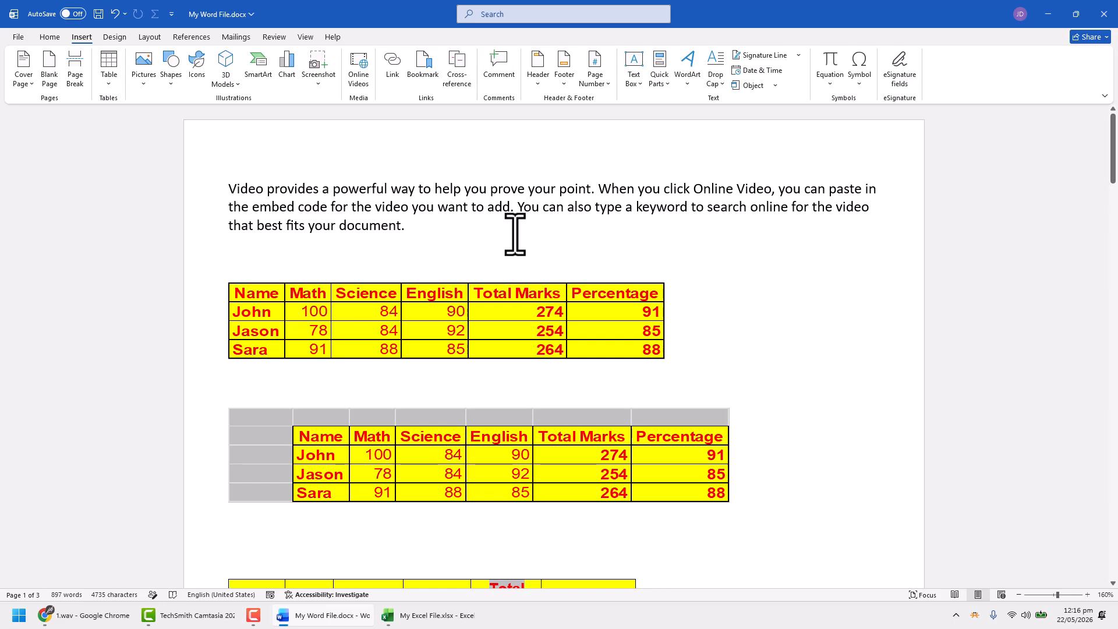
key("Return")
key("Return")
key("Return")
key("Return")
key("Return")
key("Return")
key("Return")
key("Return")
key("Return")
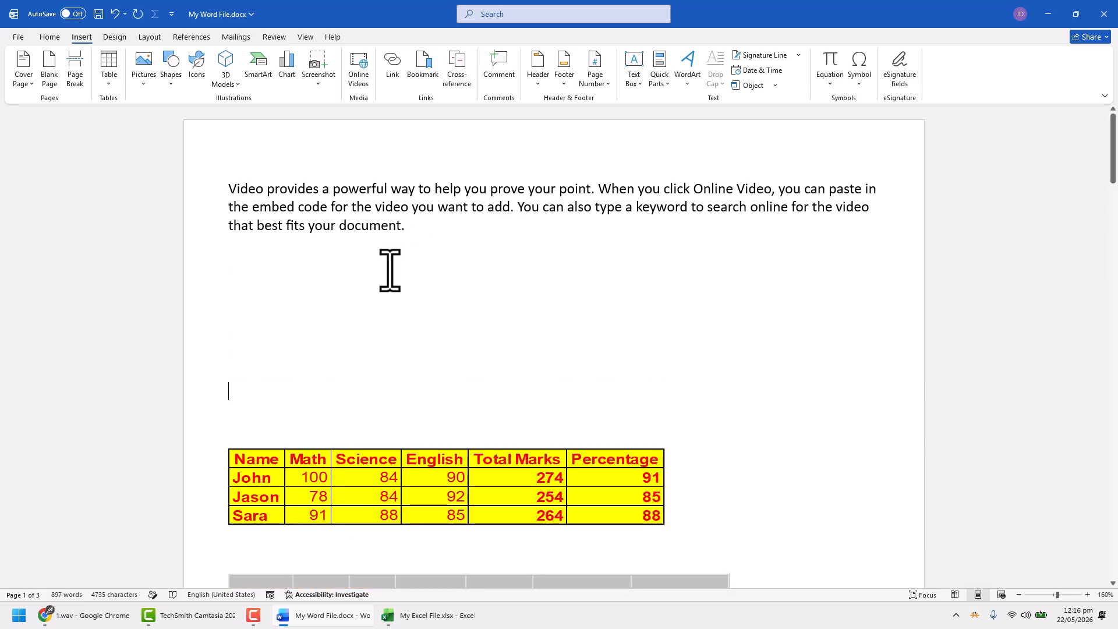
left_click(389, 271)
key("Return")
key("Return")
key("Return")
key("Return")
key("Return")
key("Return")
key("Return")
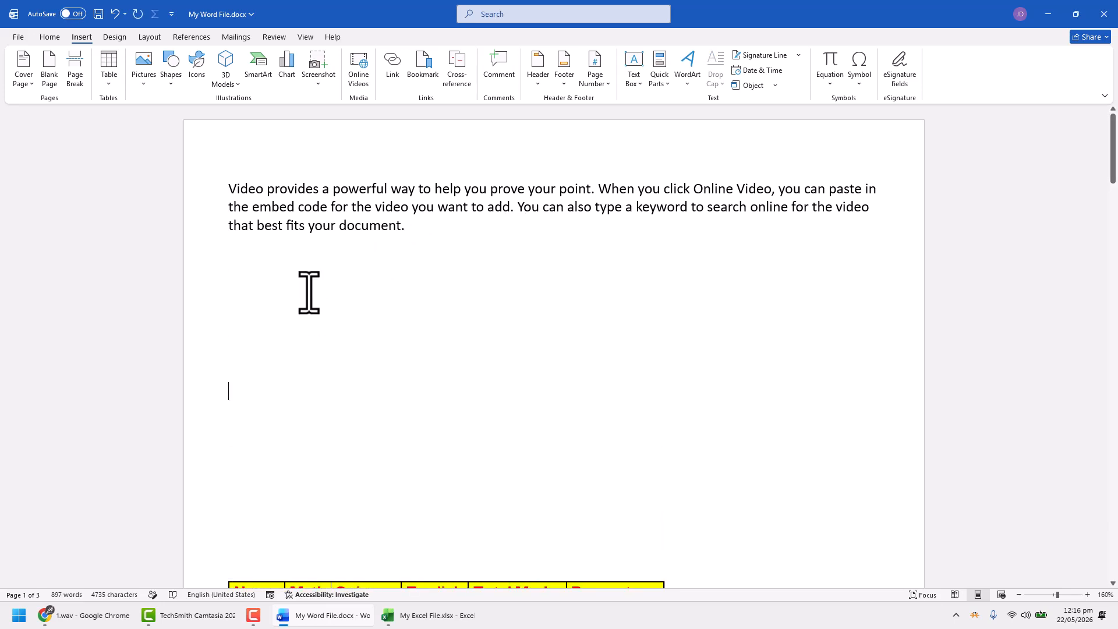
key("Return")
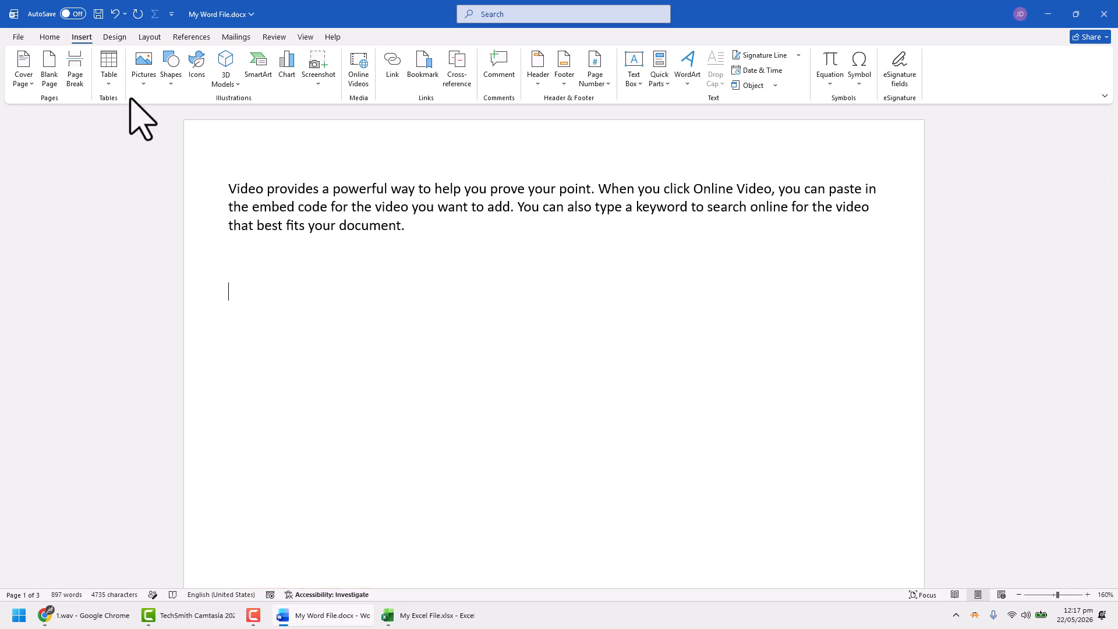
Step: Insert a blank Excel spreadsheet into the empty area below the opening paragraph and try selecting its cells
left_click(109, 76)
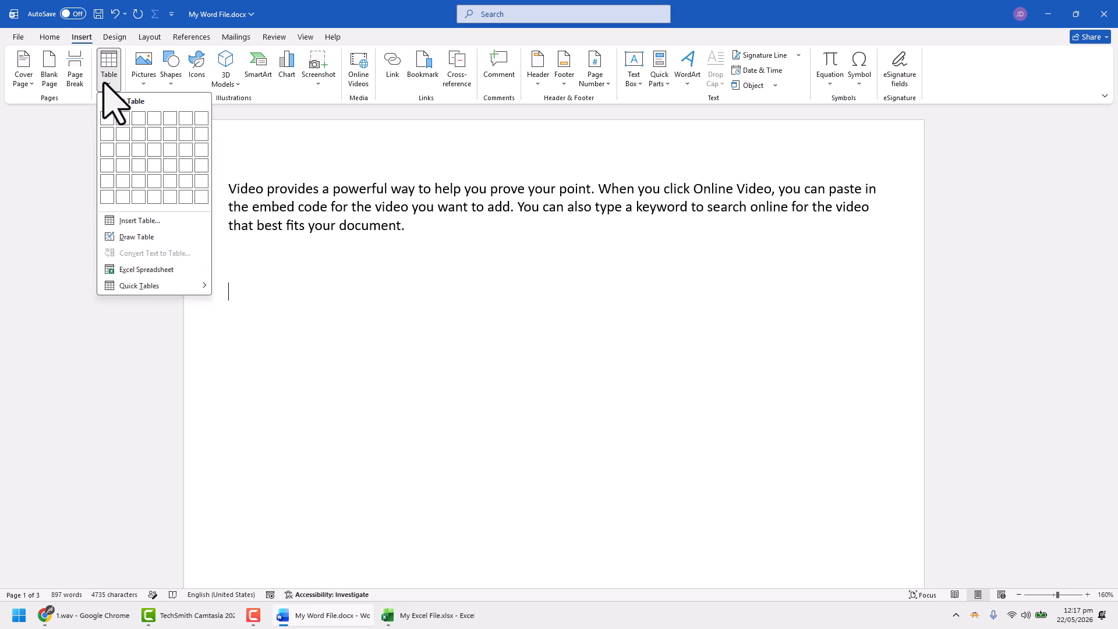
left_click(146, 270)
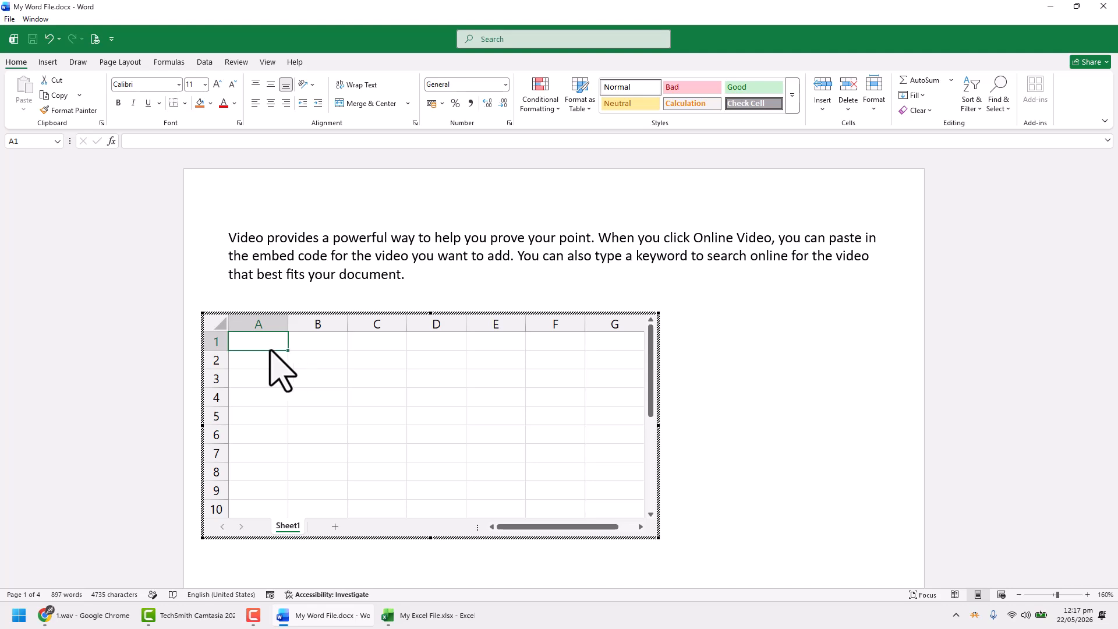
left_click_drag(259, 344, 601, 514)
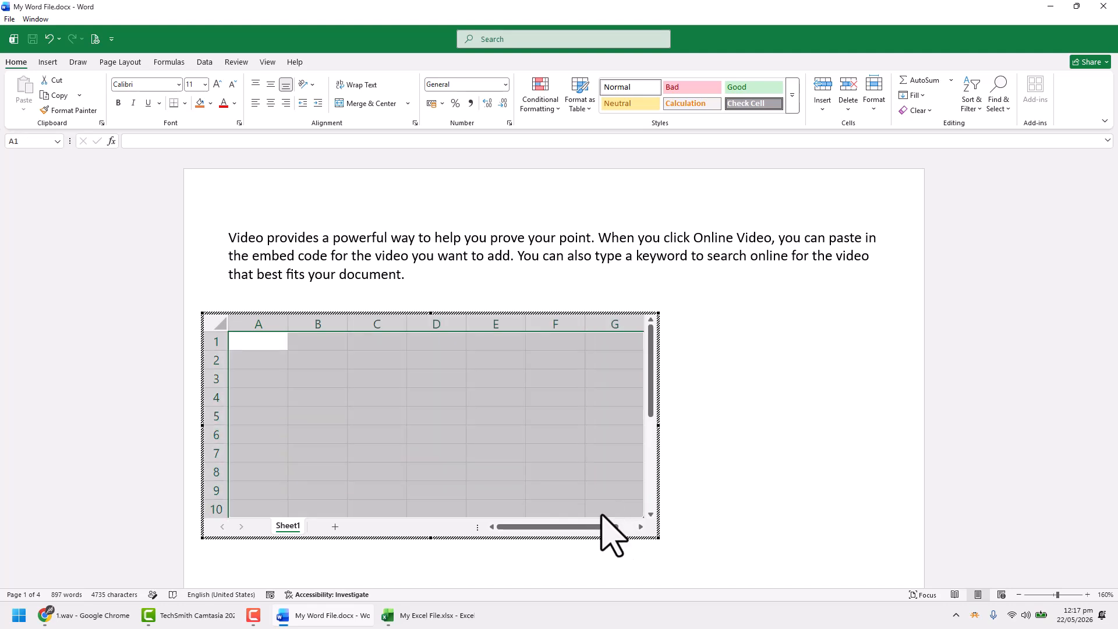
left_click(542, 488)
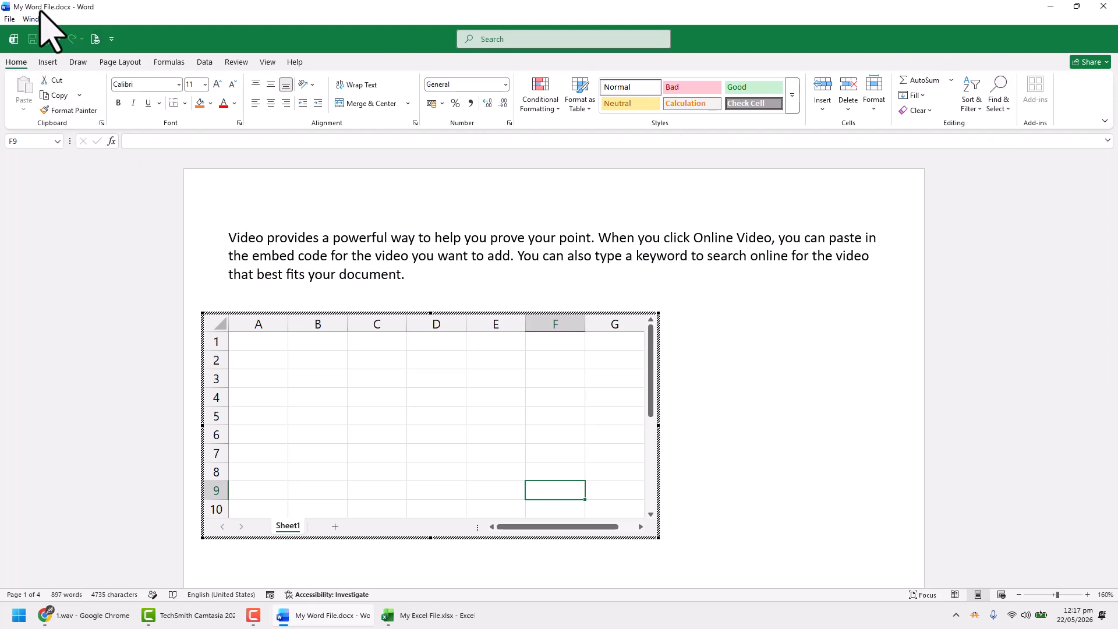
Step: Copy the marks table B2:G5 from the Excel workbook and paste it at cell A2 of the embedded spreadsheet in Word
left_click(268, 356)
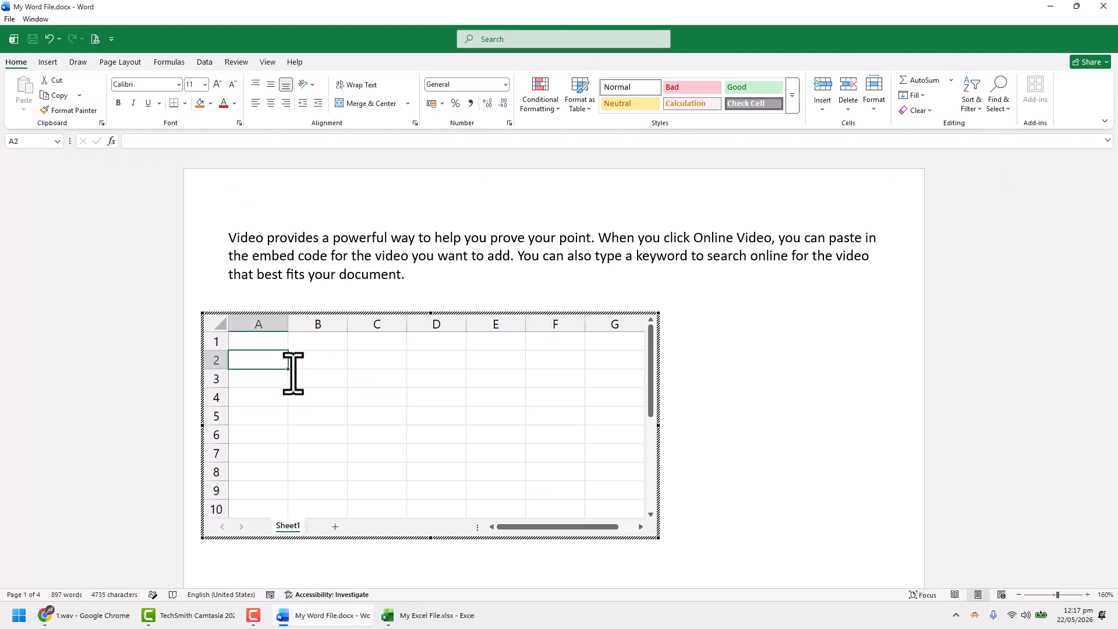
left_click(431, 615)
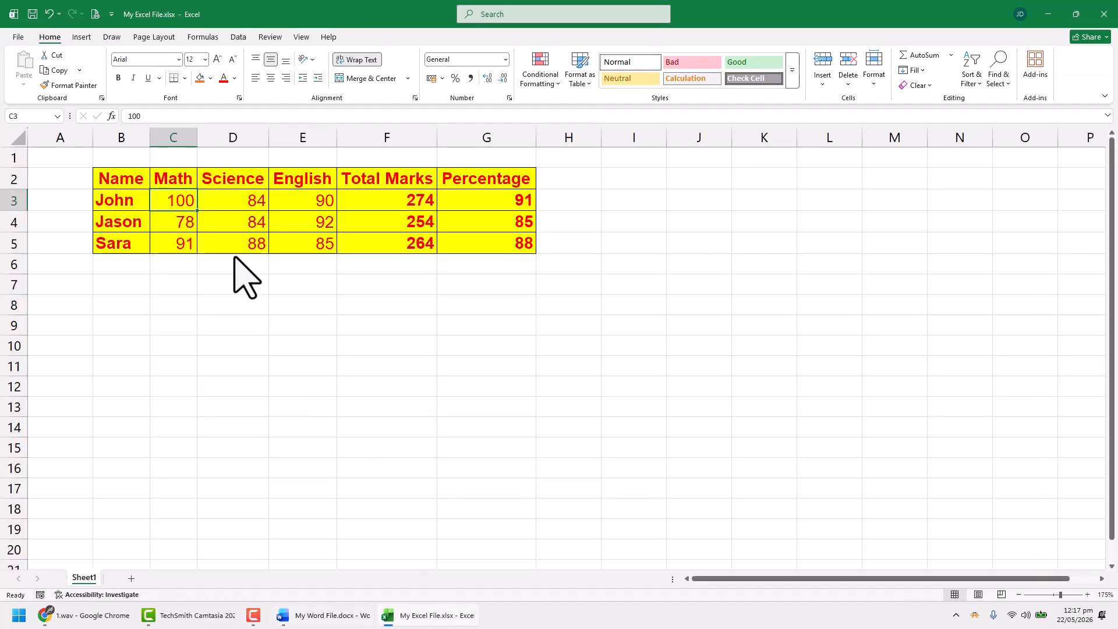
left_click_drag(121, 178, 233, 222)
left_click(516, 250, "shift")
key("ctrl+c")
key("alt+Tab")
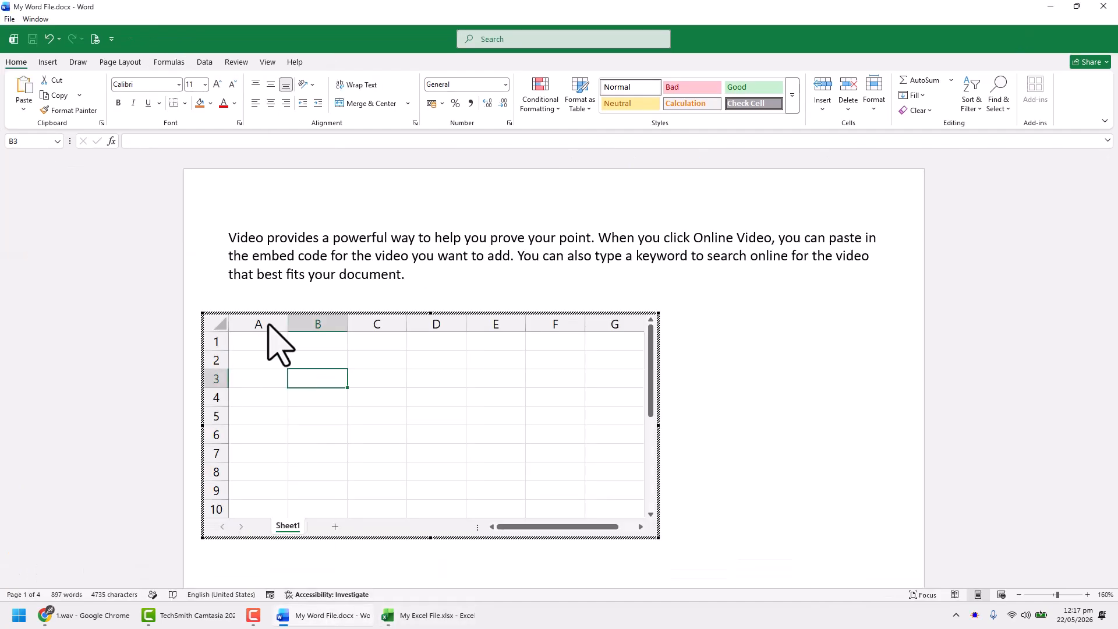
left_click(281, 357)
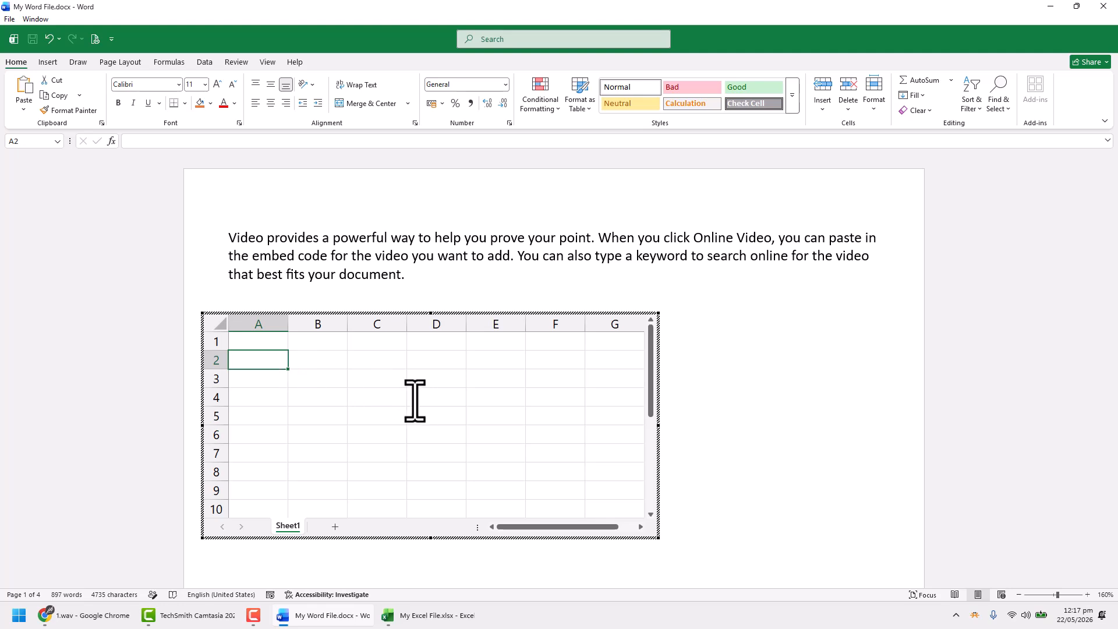
key("ctrl+v")
Step: Sum the Total Marks column in cell E6 of the embedded spreadsheet with AutoSum and enlarge the result's font
left_click(502, 454)
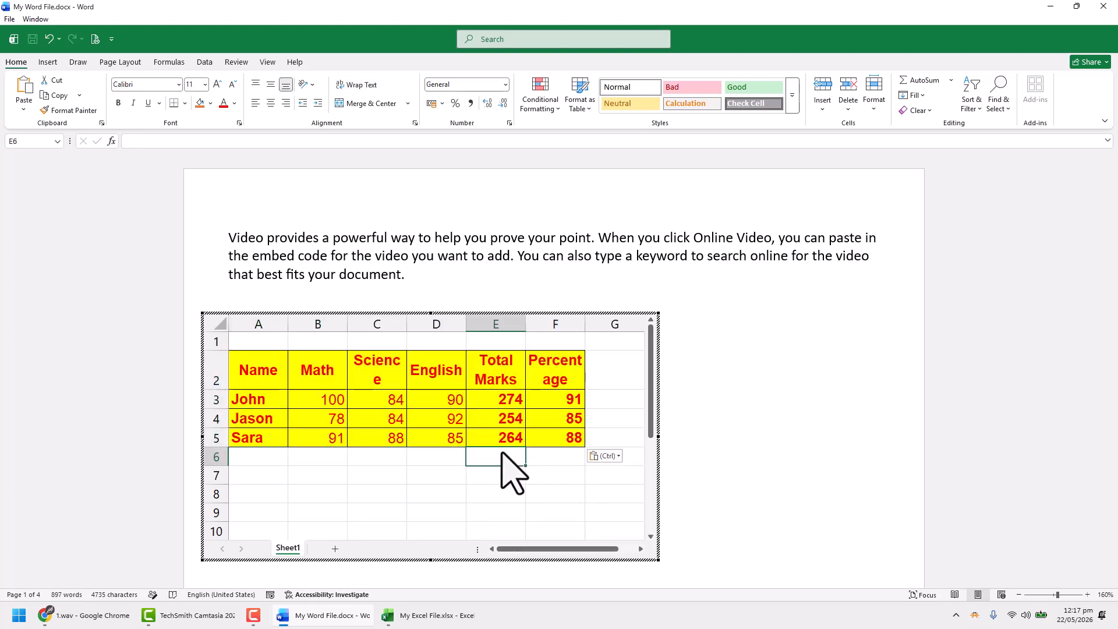
left_click(919, 80)
key("Return")
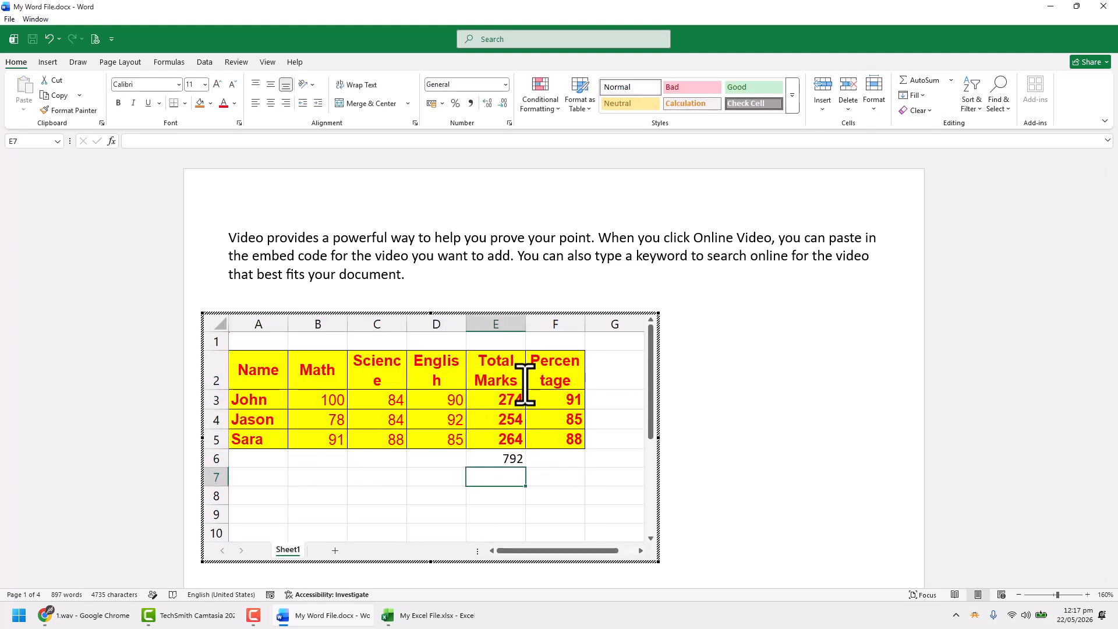
left_click(502, 457)
double_click(219, 84)
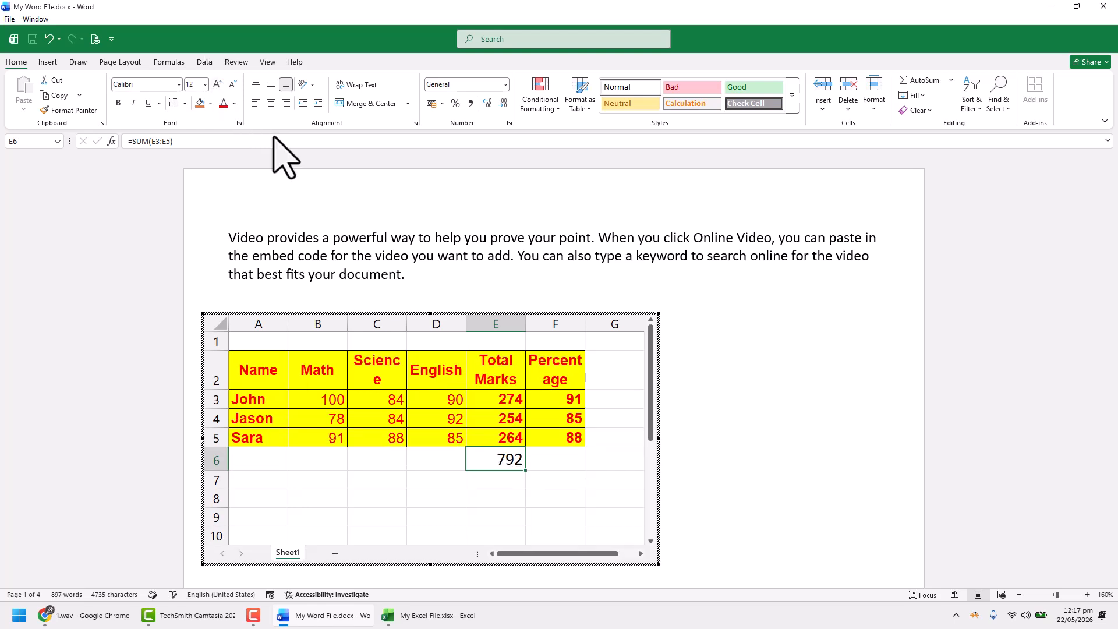
Step: Add filters to the header row of the embedded marks table, check the Total Marks filter options and leave the spreadsheet
left_click(517, 365)
left_click(974, 105)
left_click(990, 180)
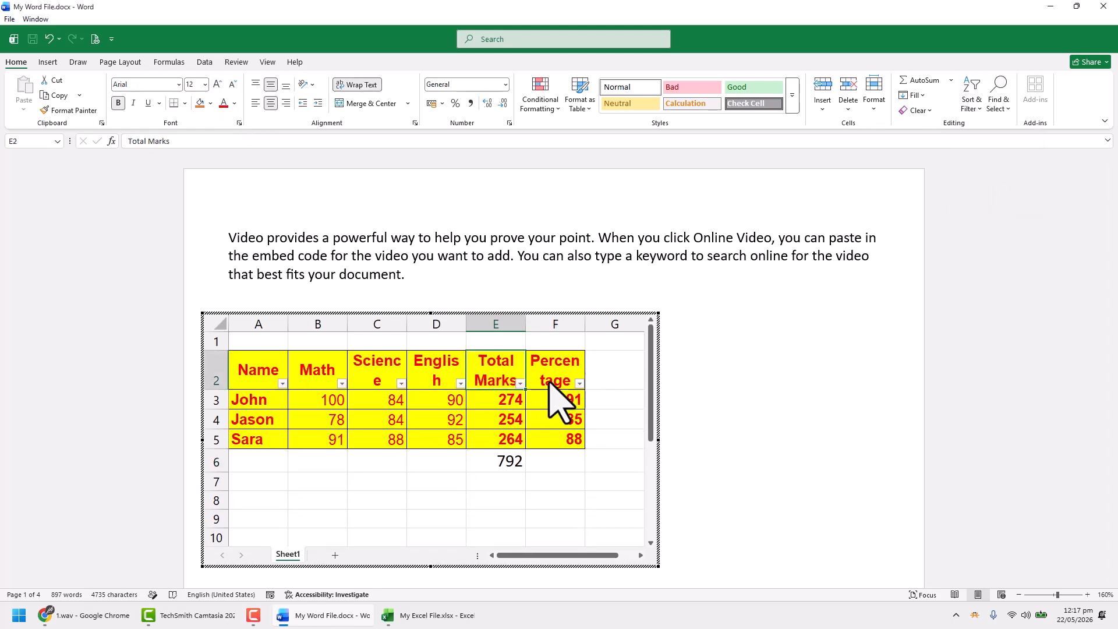
left_click(521, 383)
left_click(500, 359)
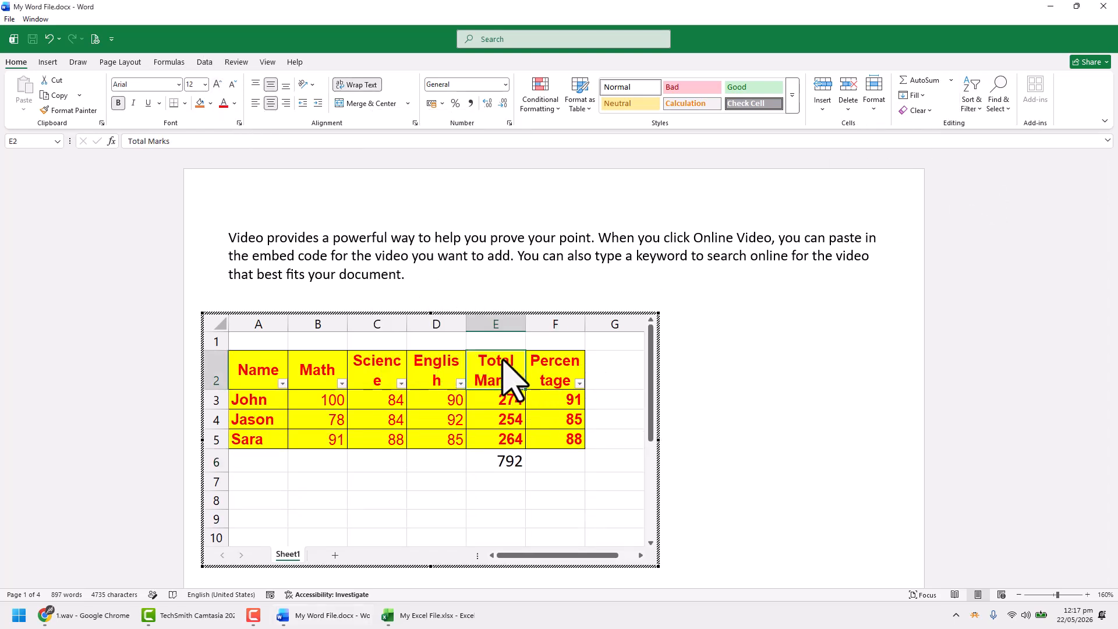
left_click(556, 419)
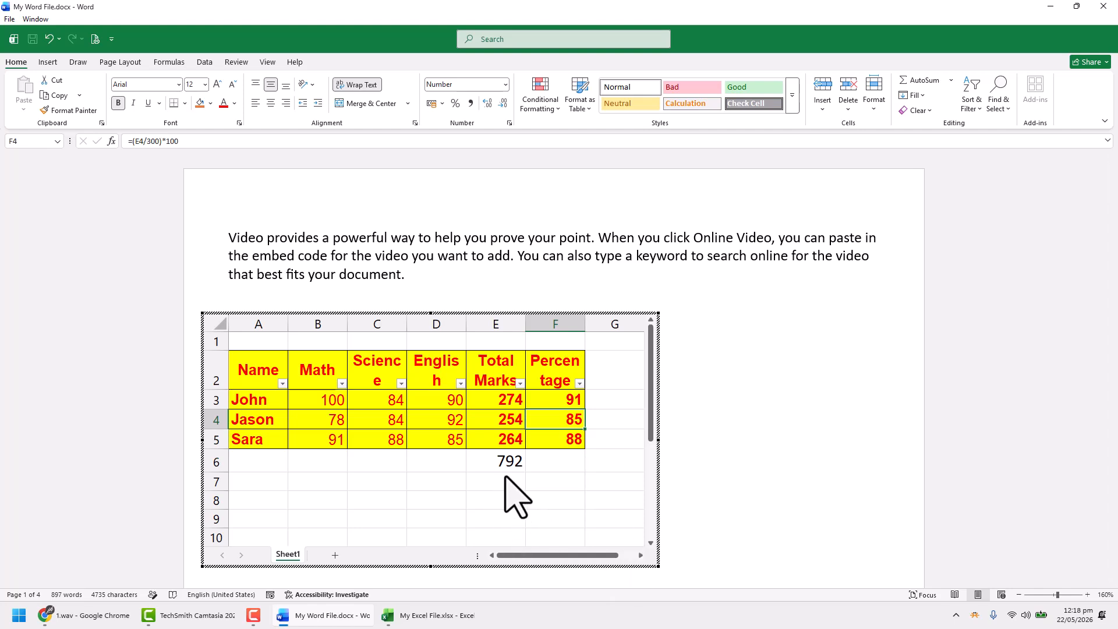
left_click(433, 256)
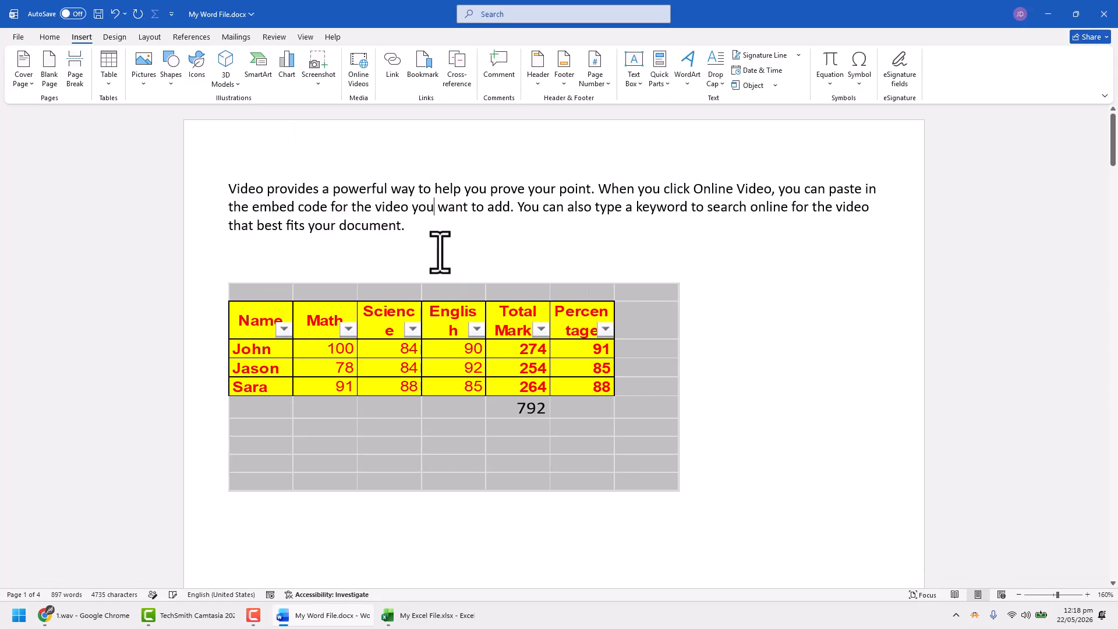
Step: Review the embedded spreadsheet and the marks tables further down in the Word document
scroll(460, 340, "down", 3)
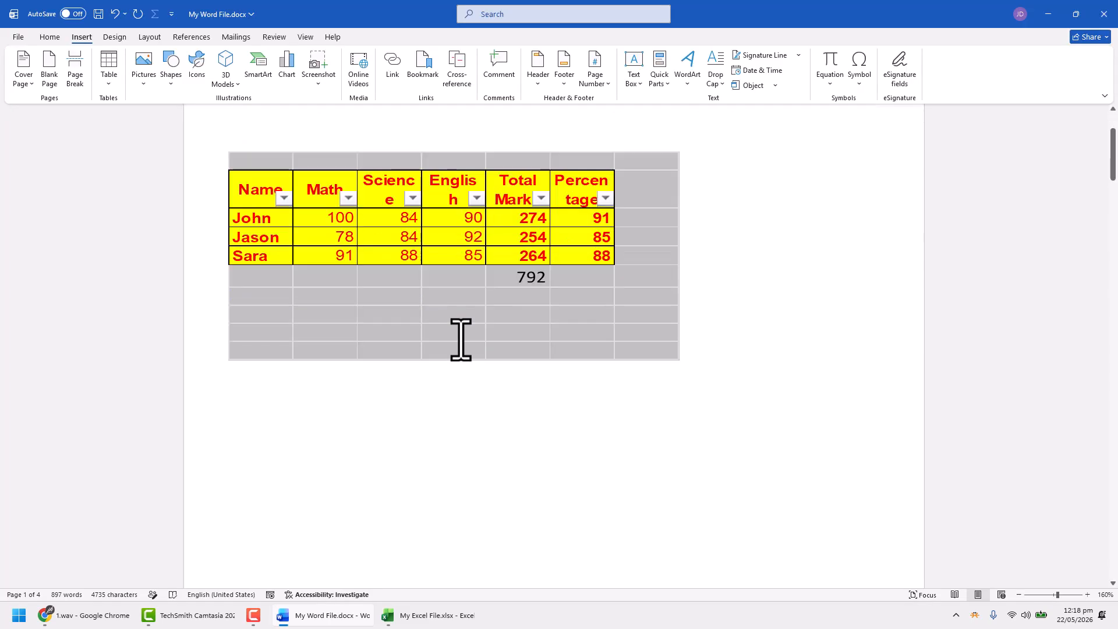
scroll(410, 304, "down", 1)
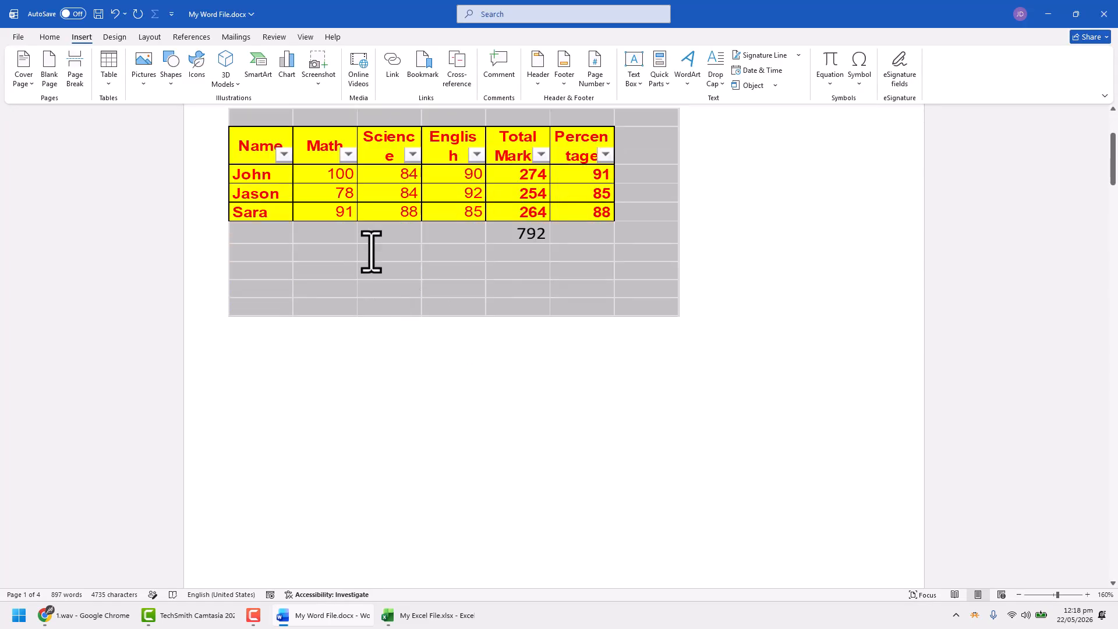
scroll(427, 272, "down", 5)
scroll(427, 272, "up", 4)
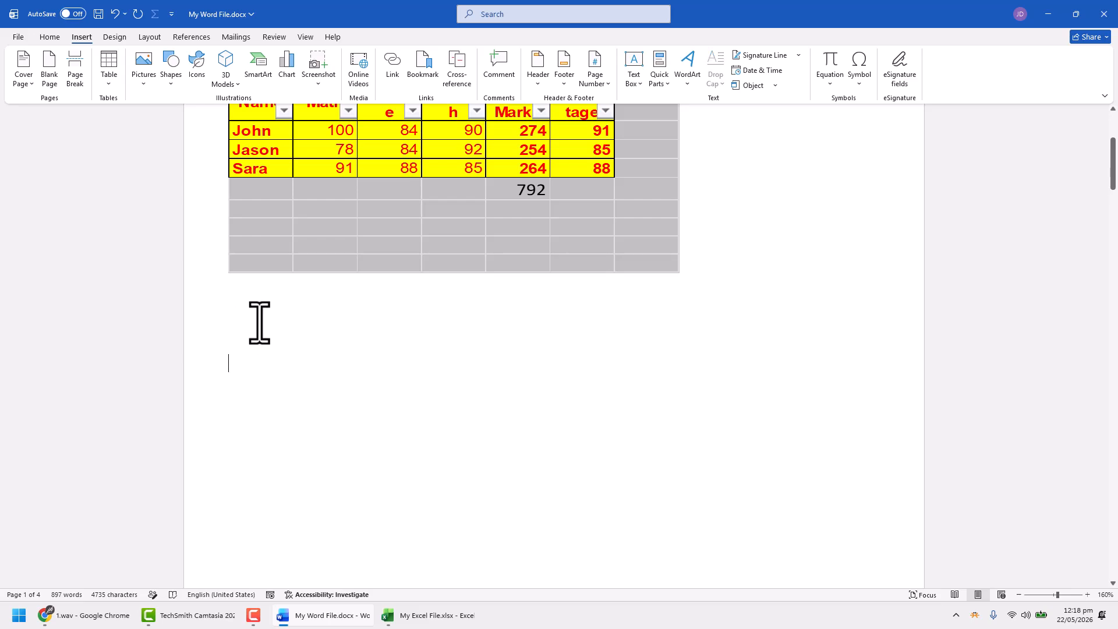
scroll(349, 182, "up", 3)
left_click(382, 306)
scroll(402, 315, "down", 7)
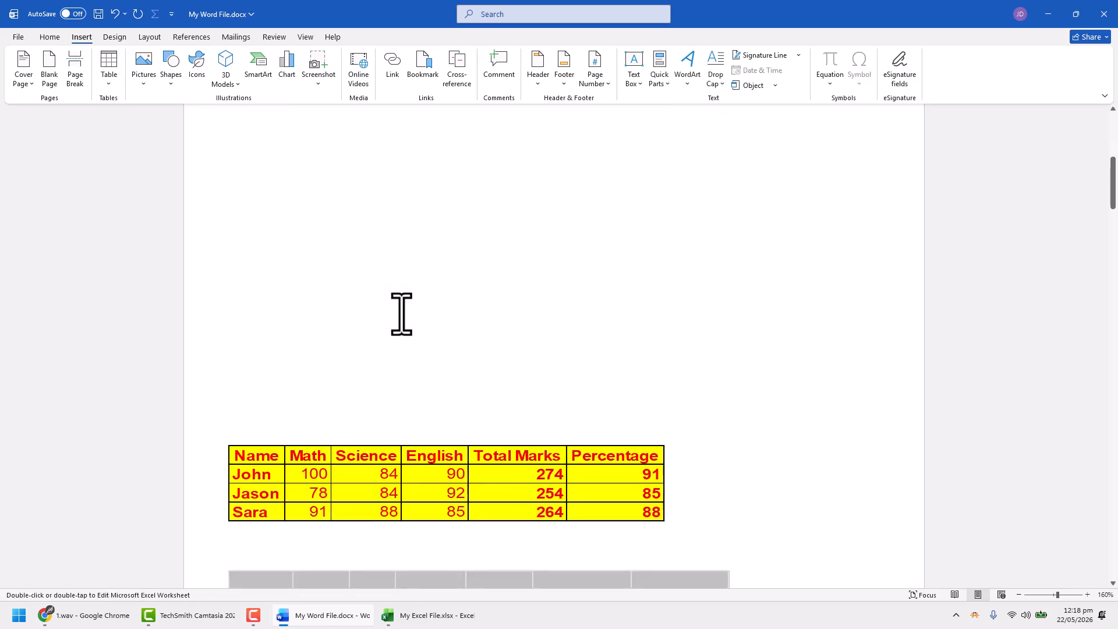
scroll(401, 495, "down", 3)
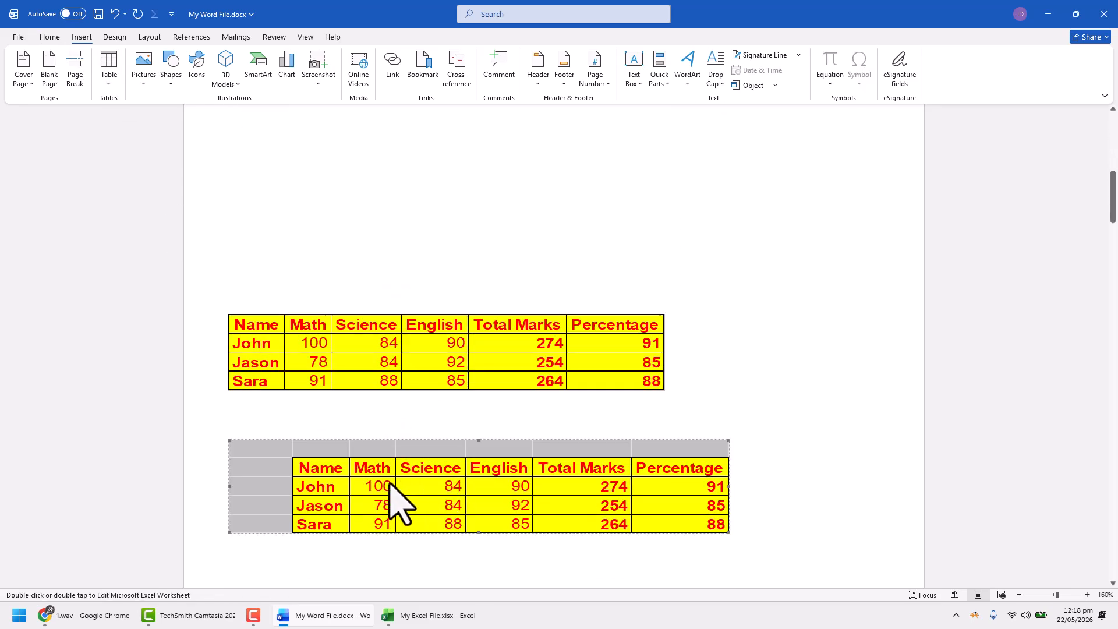
Step: Fill the marks table B2:G5 in the Excel workbook with dark blue after trying a gold fill
left_click(417, 616)
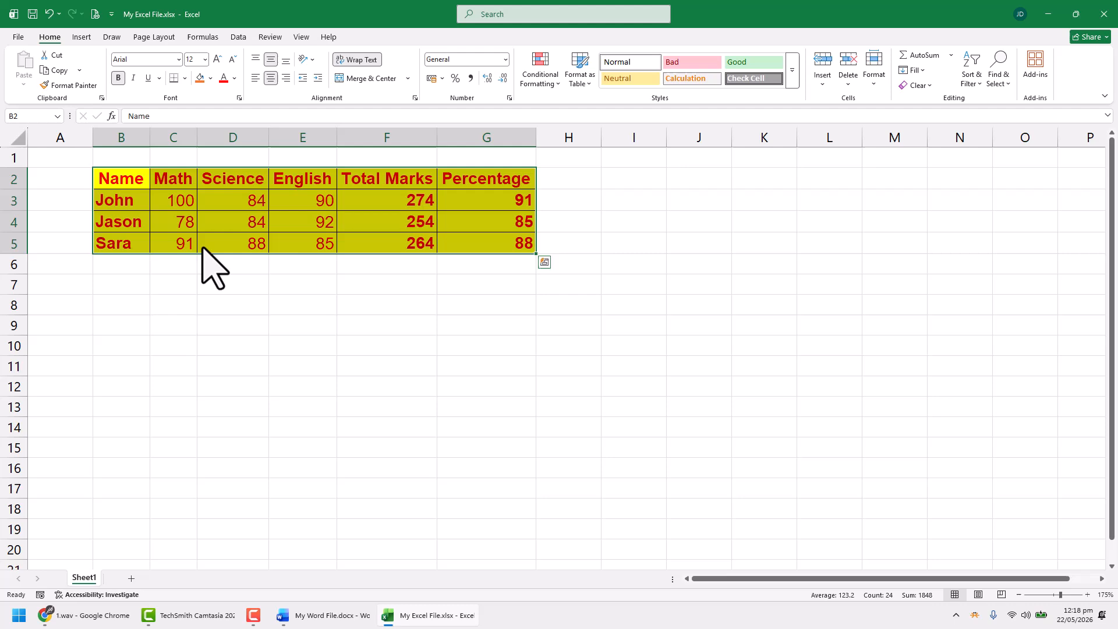
left_click(210, 80)
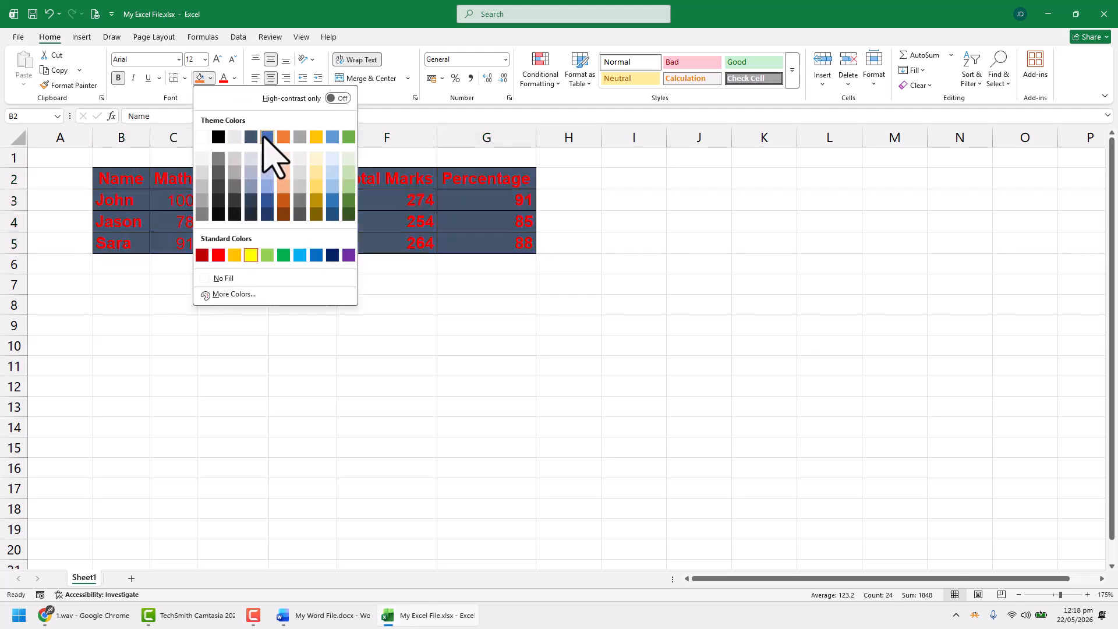
left_click(315, 138)
left_click(210, 79)
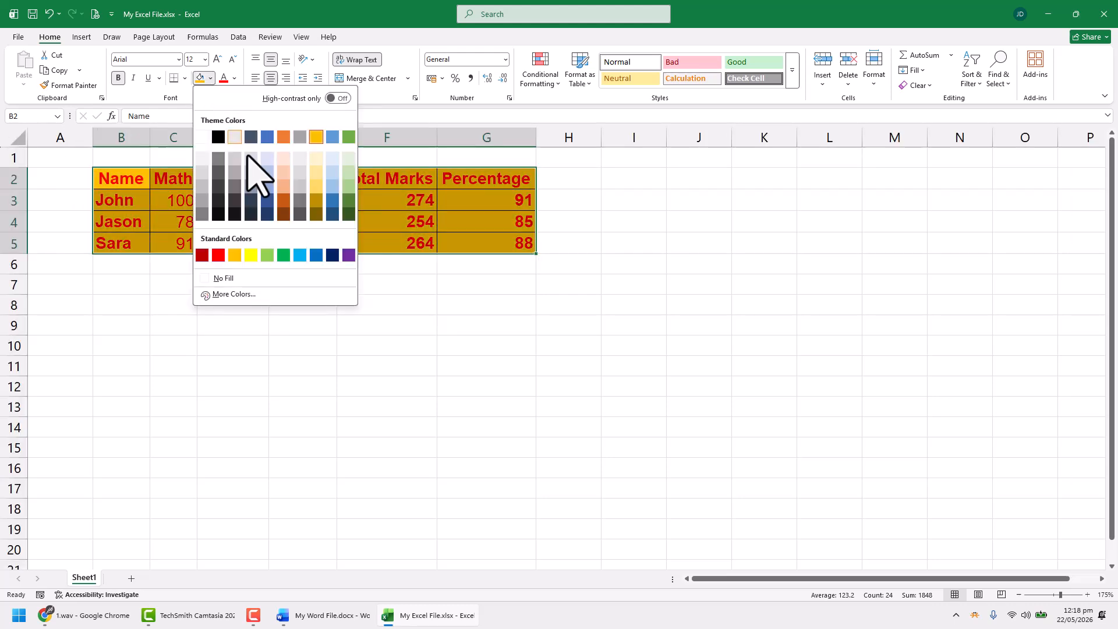
left_click(265, 216)
Step: Compare the fill of the marks tables in Word with the source table in the Excel workbook
left_click(324, 616)
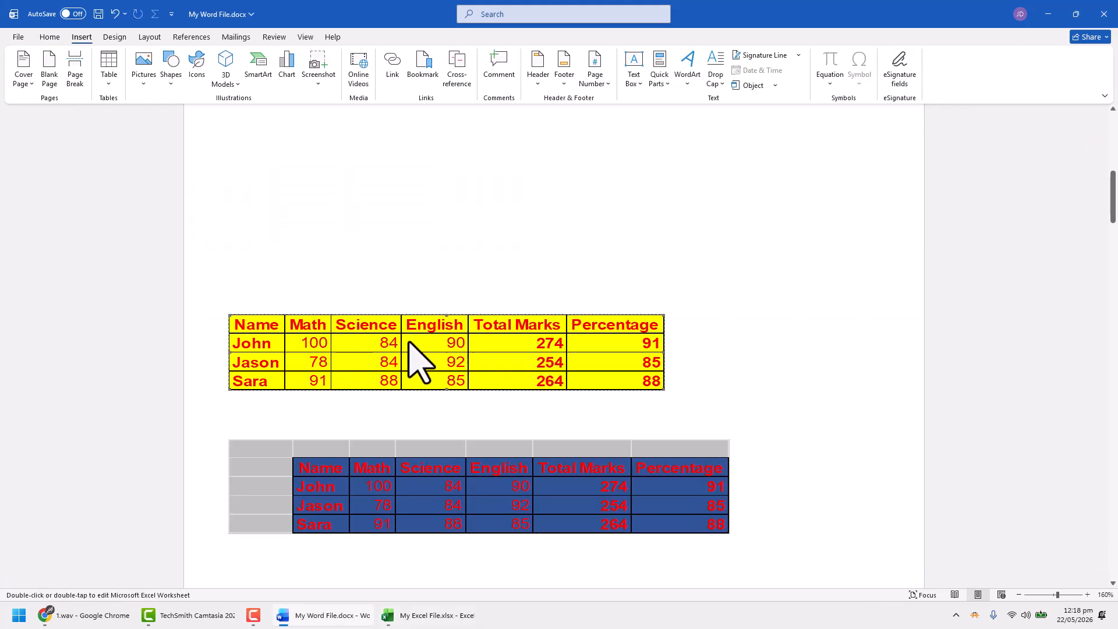
scroll(412, 362, "down", 2)
left_click(400, 614)
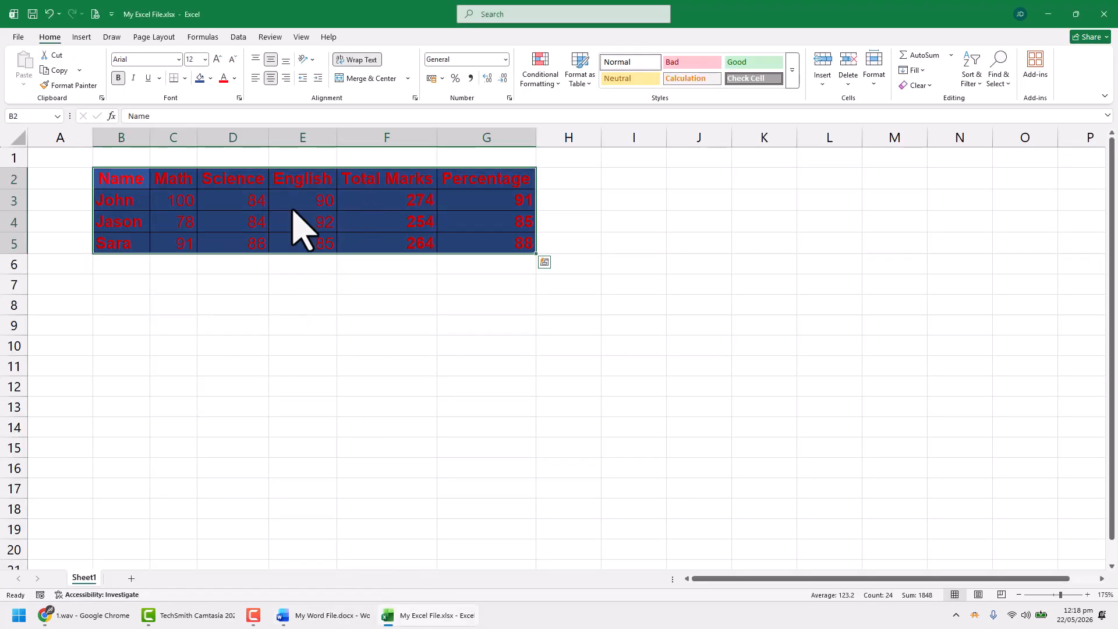
left_click(355, 616)
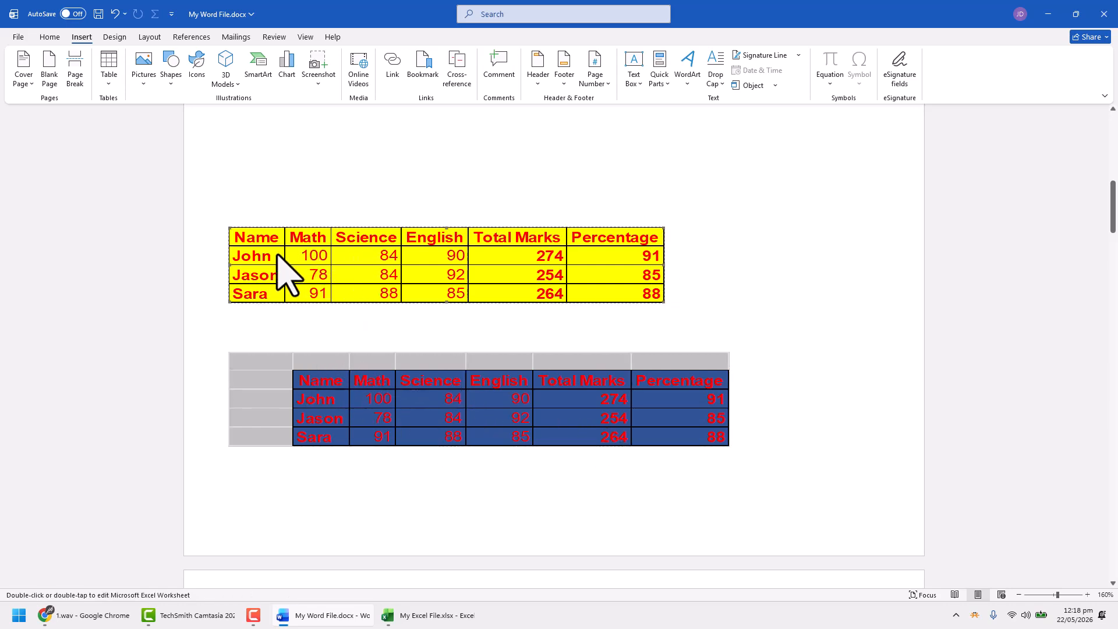
Step: Copy the marks table from the Excel workbook and paste it as a picture below the embedded spreadsheet in Word
double_click(357, 262)
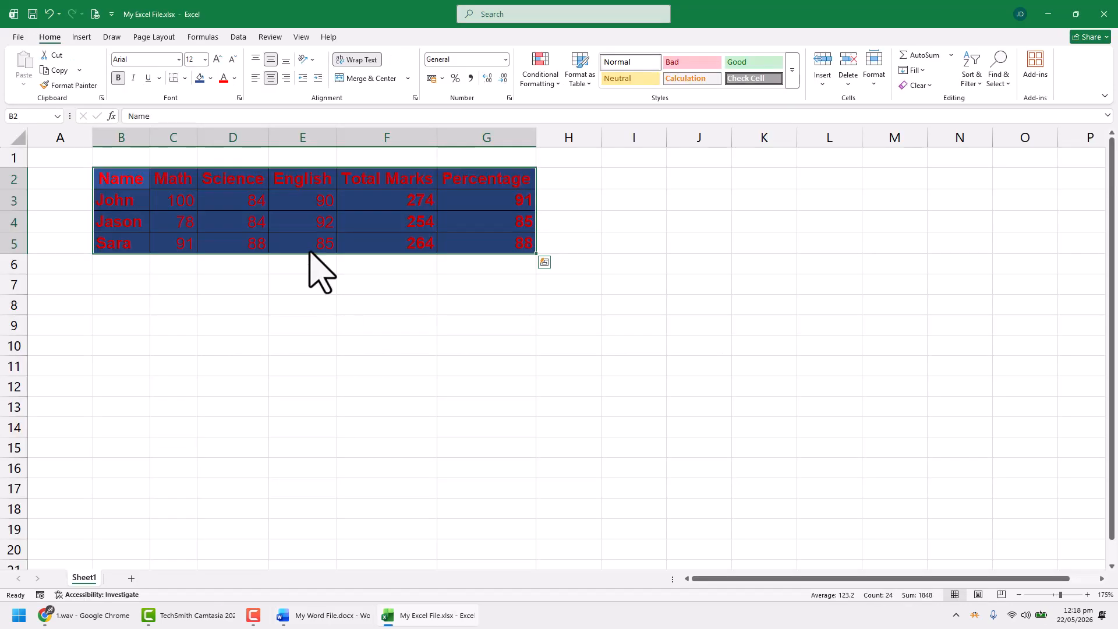
key("ctrl+c")
left_click(315, 615)
scroll(361, 252, "up", 7)
right_click(296, 366)
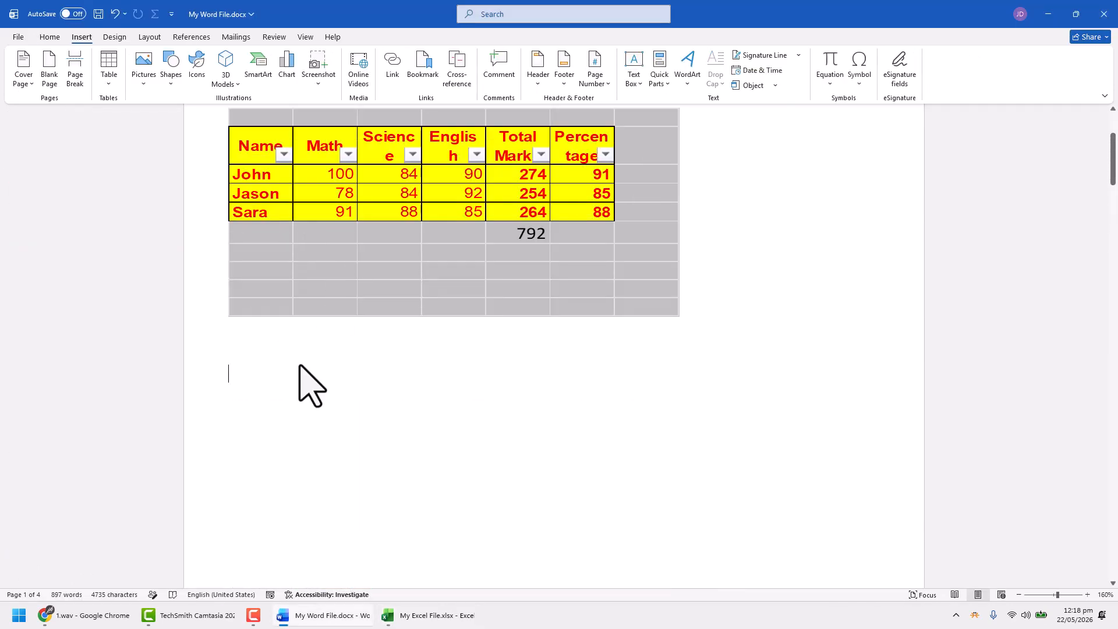
key("ctrl+v")
left_click(488, 491)
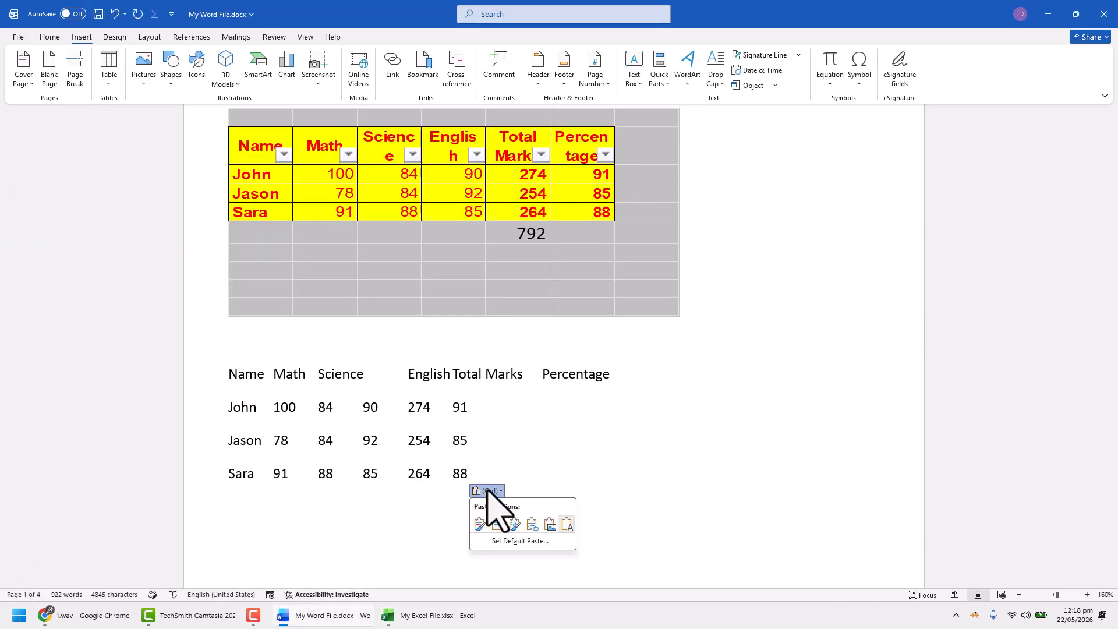
left_click(565, 524)
Step: Resize the embedded spreadsheet object below the opening paragraph, first shrinking it and then enlarging it
scroll(500, 350, "up", 2)
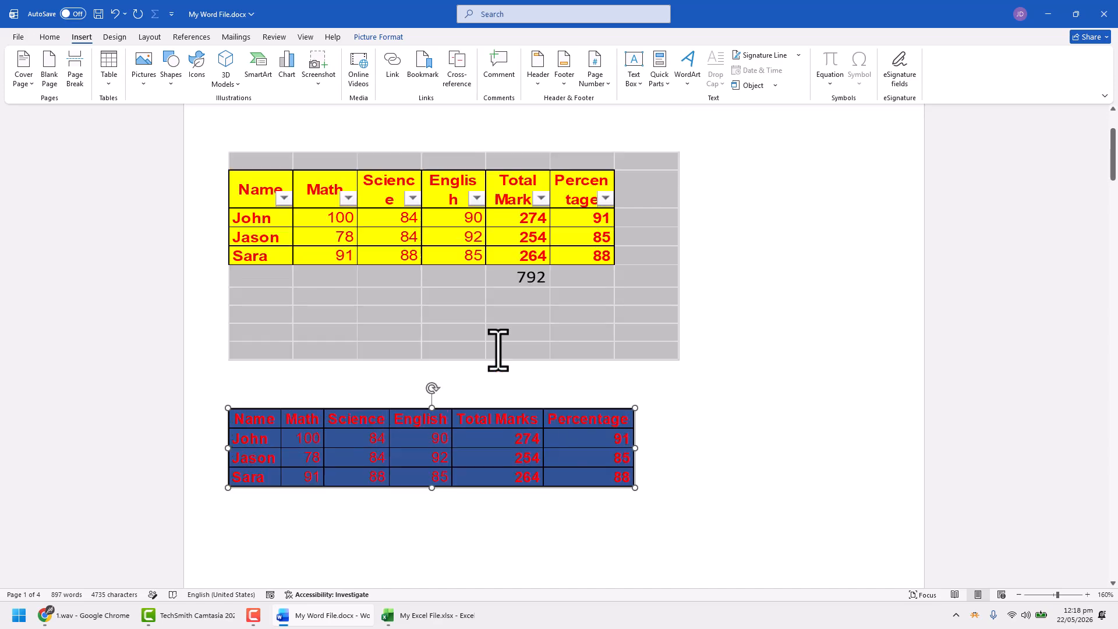
left_click(619, 357)
scroll(640, 371, "up", 1)
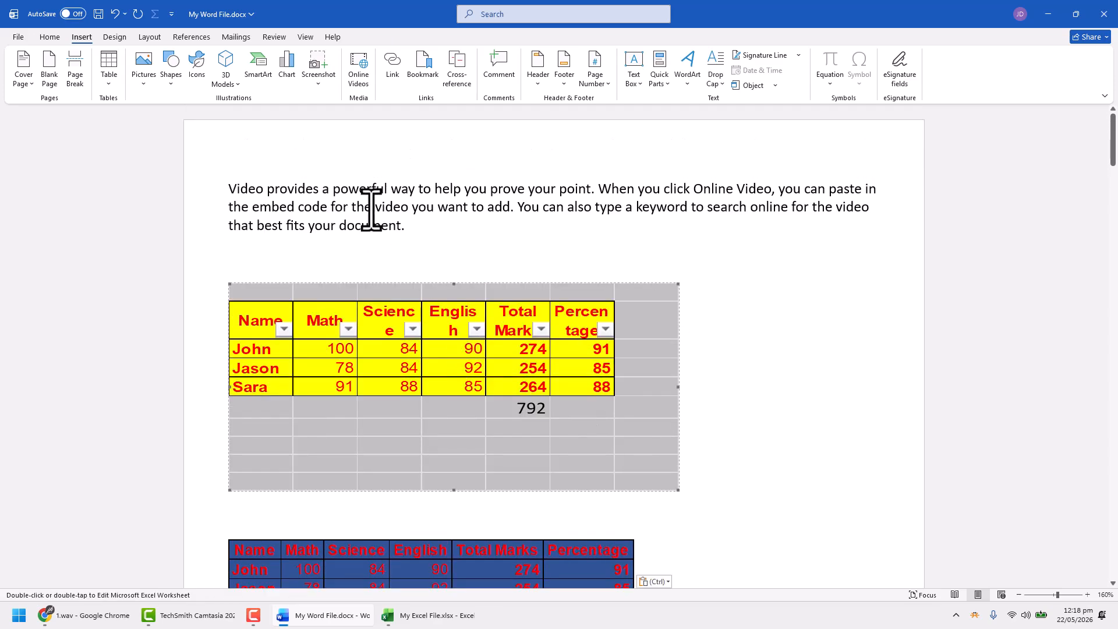
left_click_drag(679, 491, 519, 446)
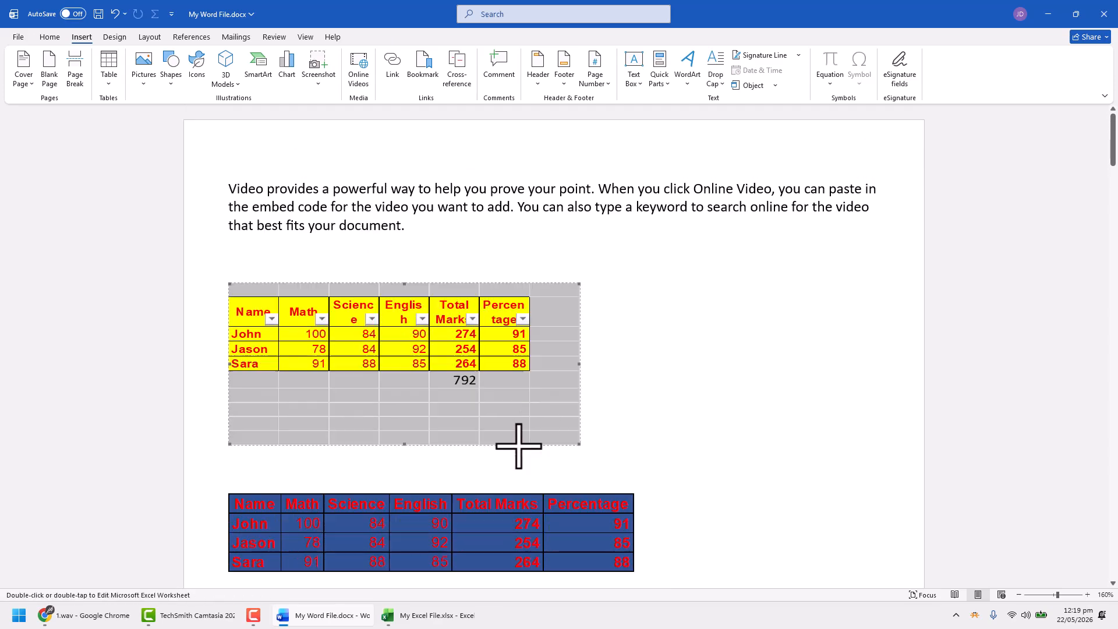
scroll(568, 367, "down", 3)
left_click_drag(580, 313, 696, 379)
Step: Enlarge the blue worksheet object with the grey margin cells on the second page
scroll(399, 303, "down", 14)
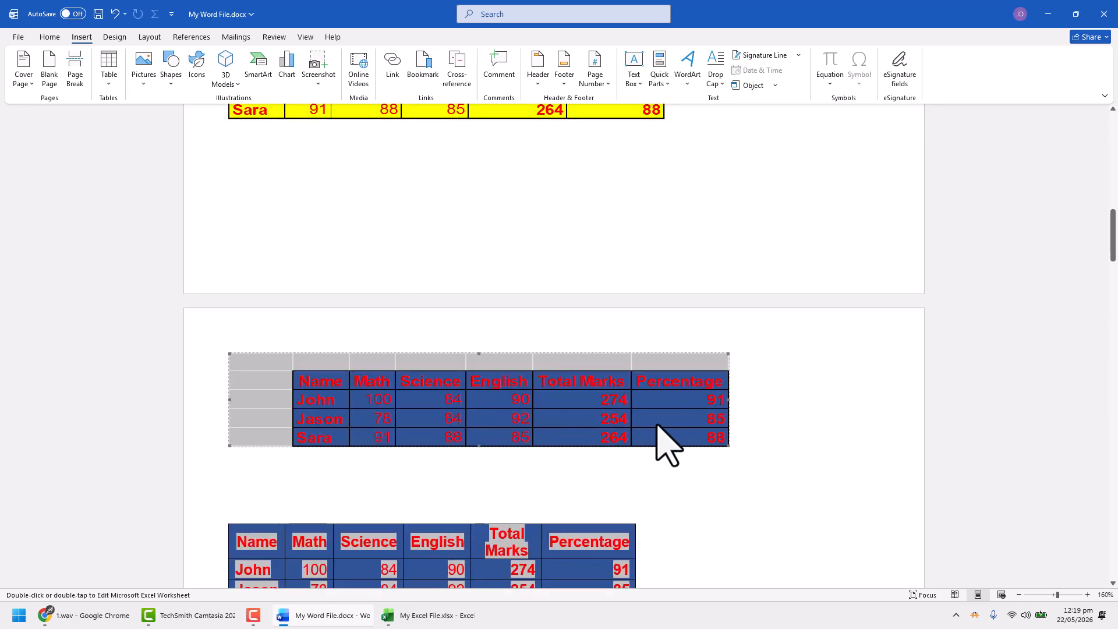
left_click_drag(741, 465, 709, 466)
scroll(709, 467, "down", 4)
Step: Enlarge the marks table above the Introduction heading and look over its table layout options
left_click(462, 305)
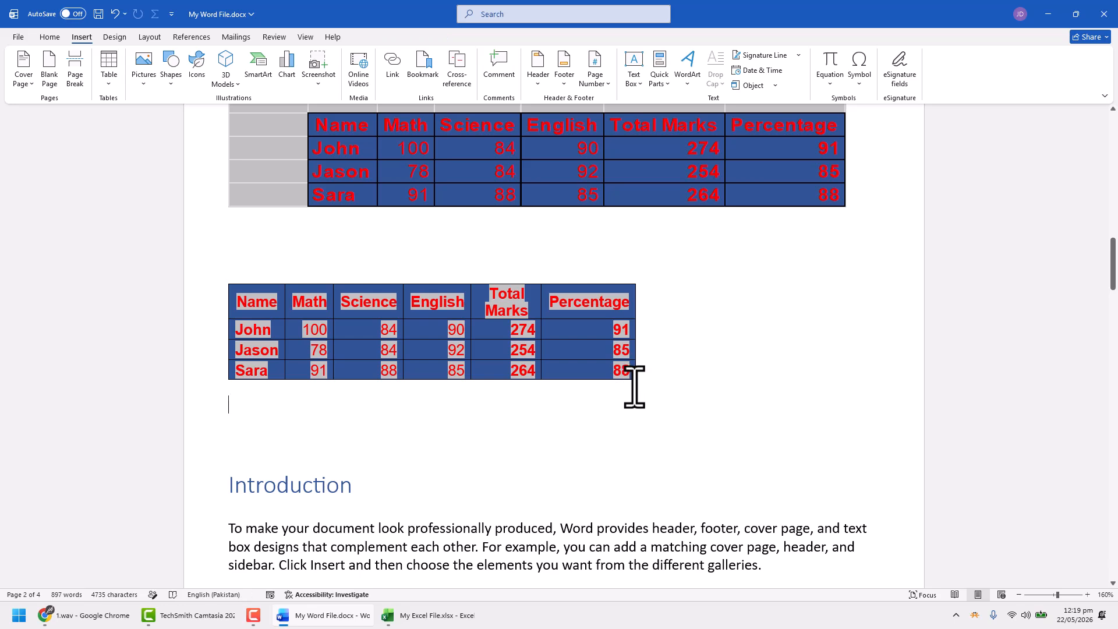
left_click_drag(637, 381, 763, 419)
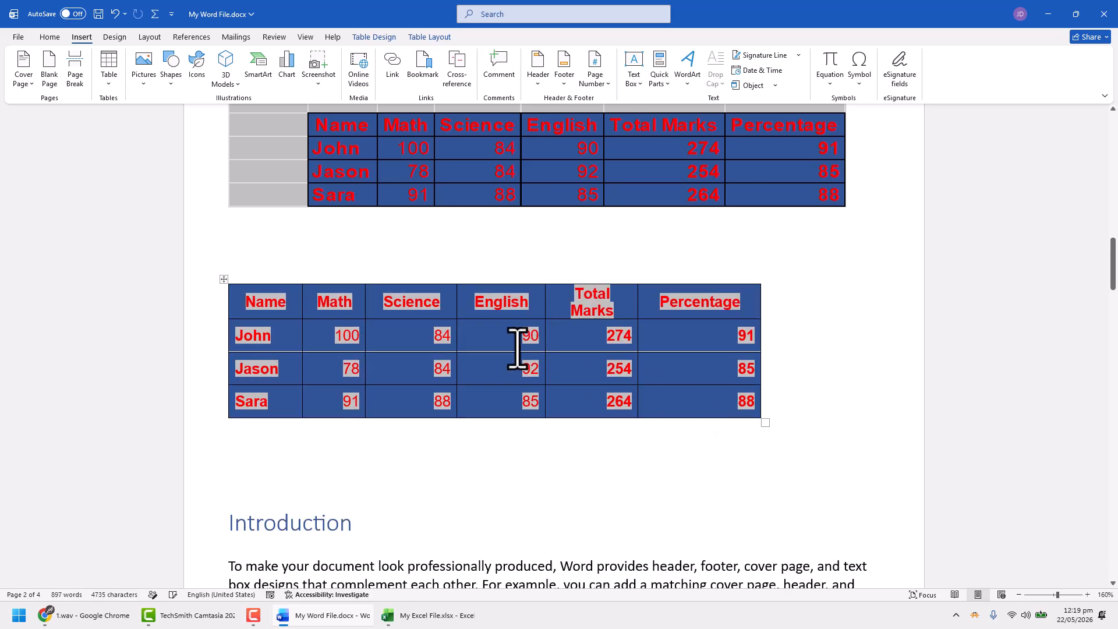
left_click(430, 37)
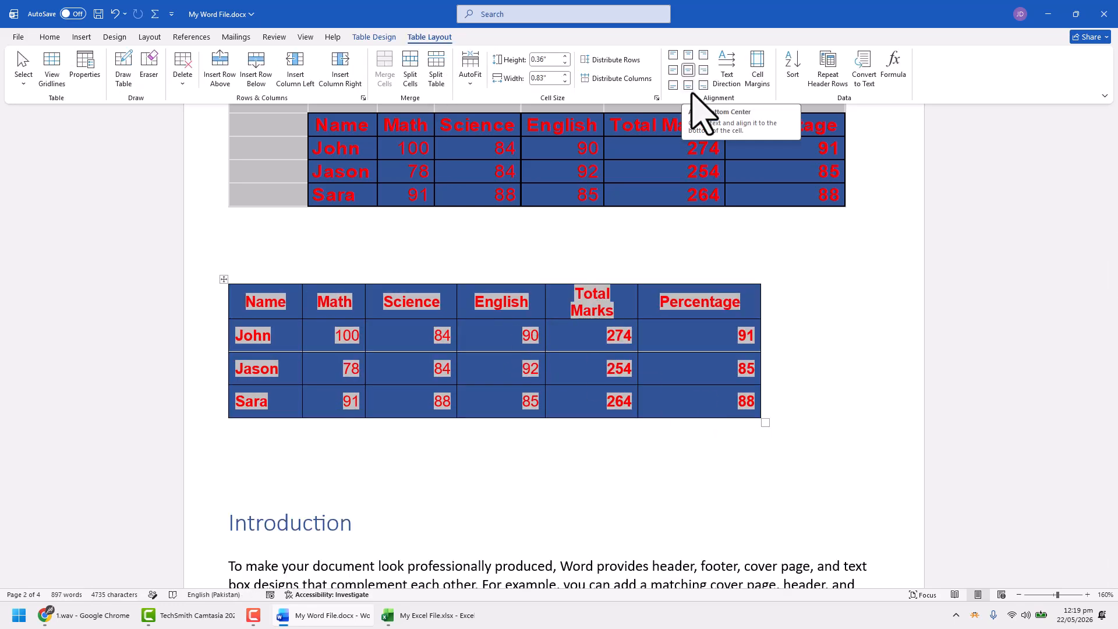
left_click(410, 438)
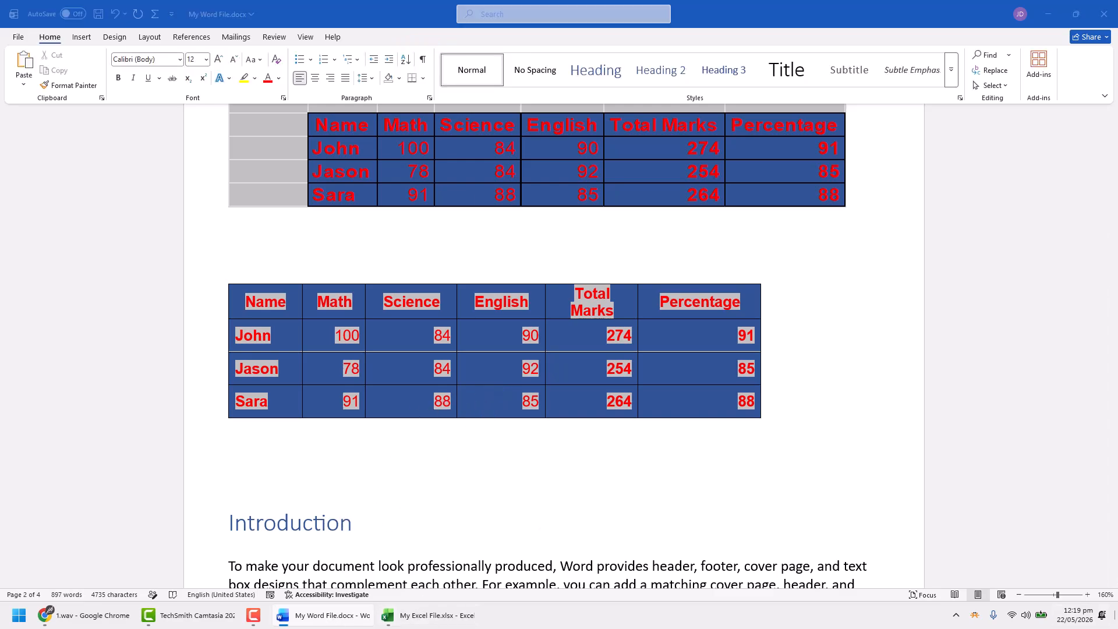
Step: Show the Excel and Word files on the desktop, then return to the Word document and look over its marks tables
left_click(342, 616)
left_click_drag(225, 75, 347, 236)
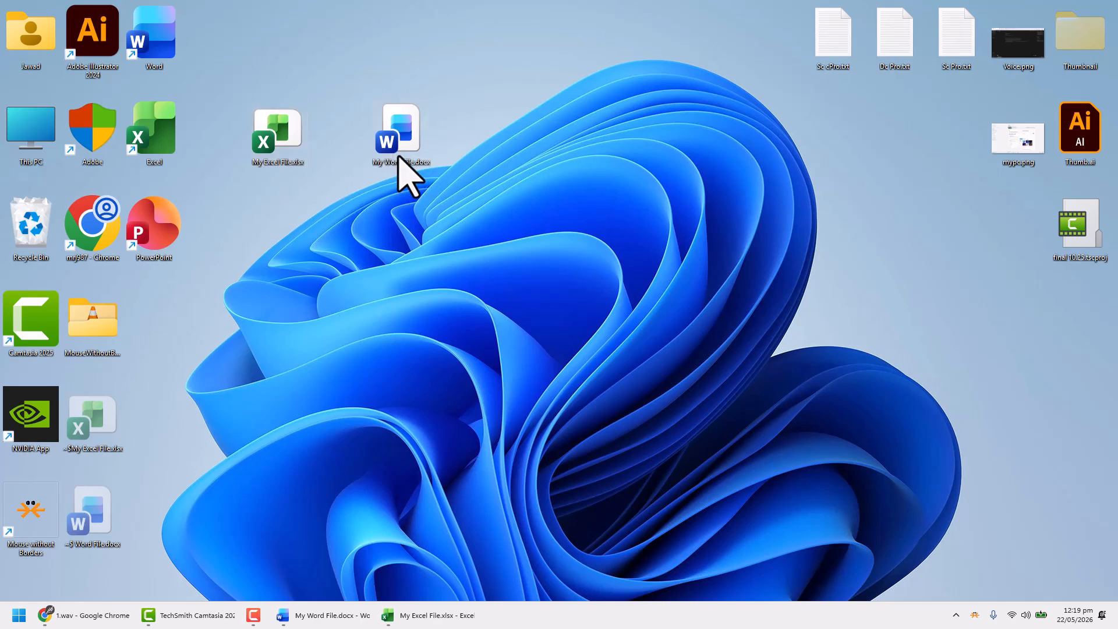
left_click_drag(255, 72, 424, 204)
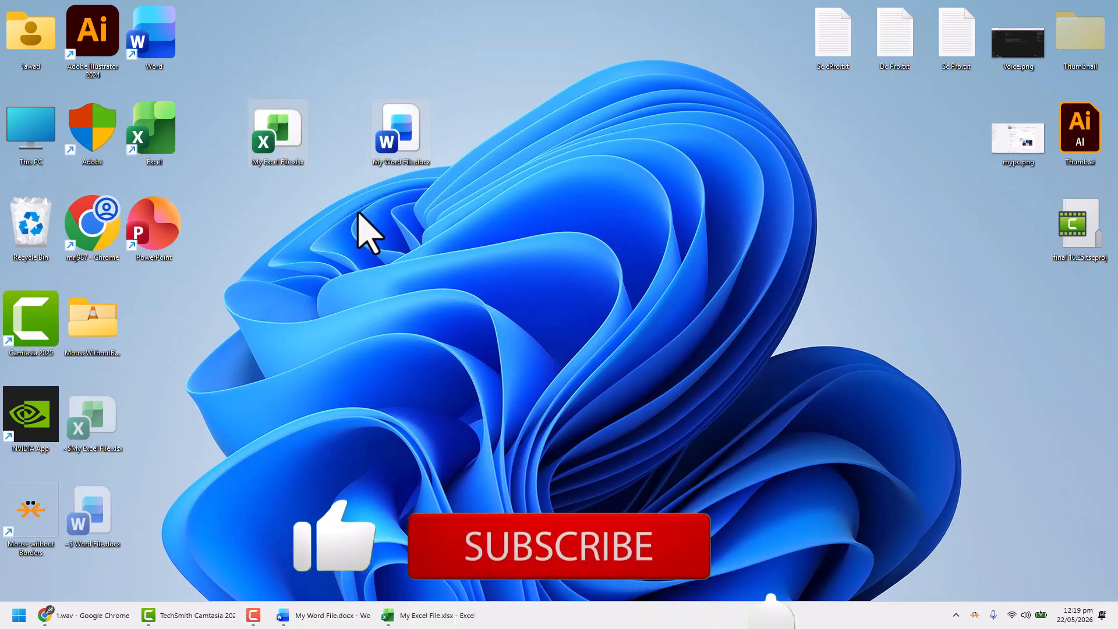
left_click(407, 616)
left_click(323, 616)
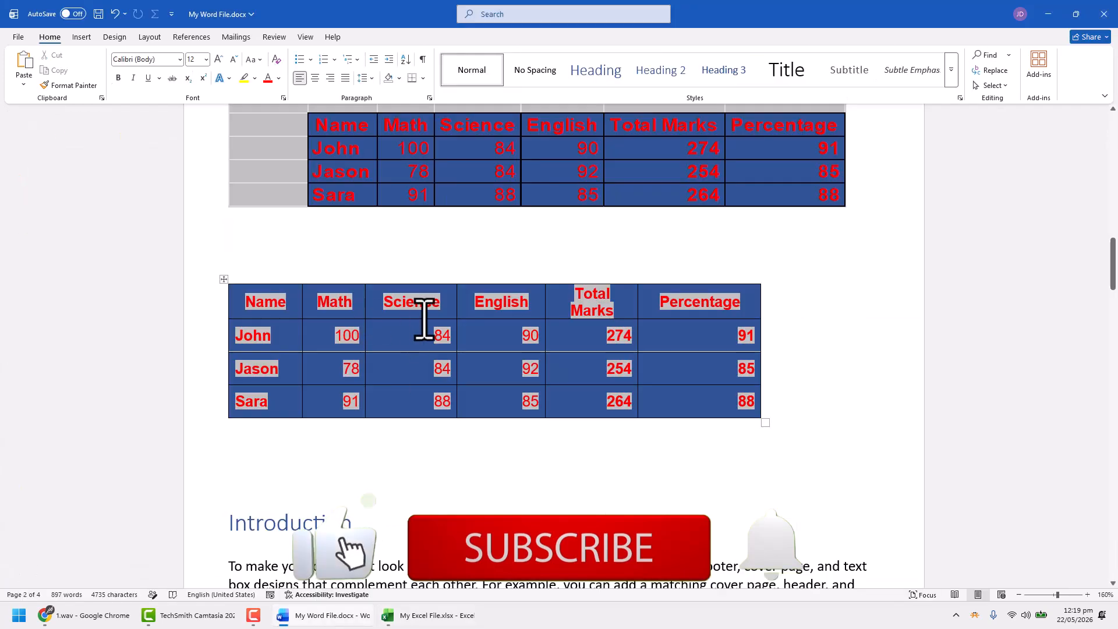
scroll(402, 326, "up", 10)
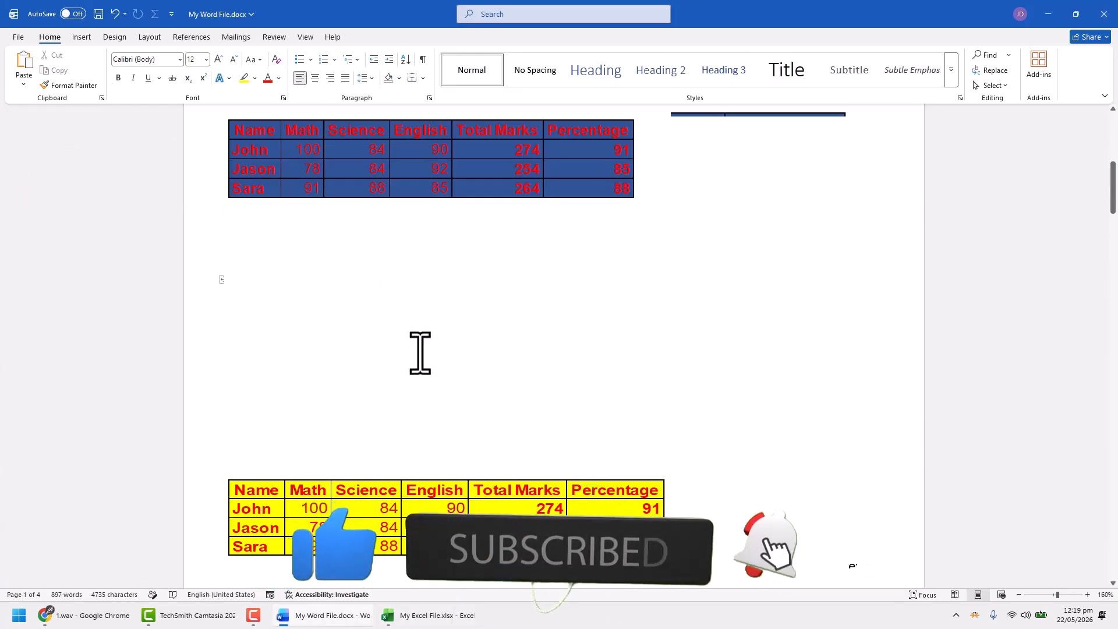